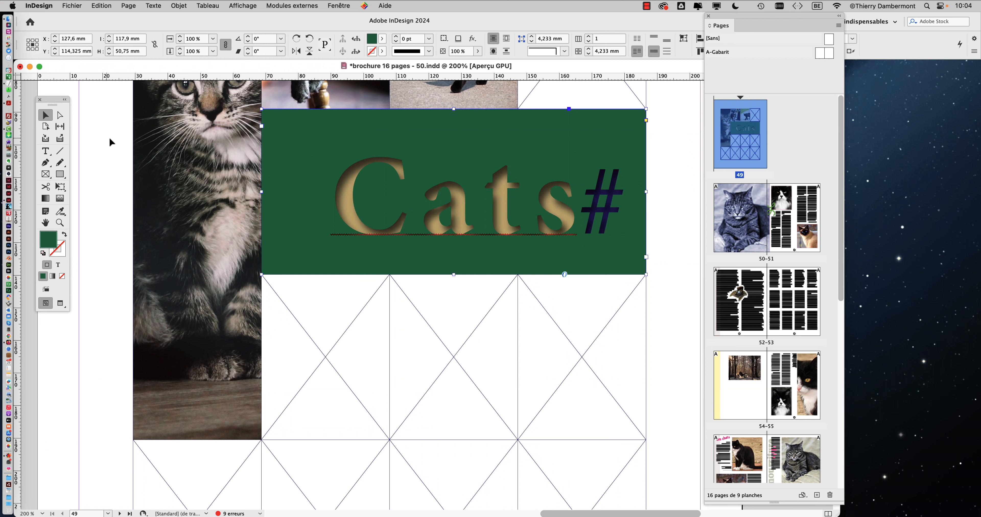
# Switch the colour formatting target of the Cats frame to its text and back to the container.
pyautogui.moveTo(52, 104); pyautogui.dragTo(78, 96)
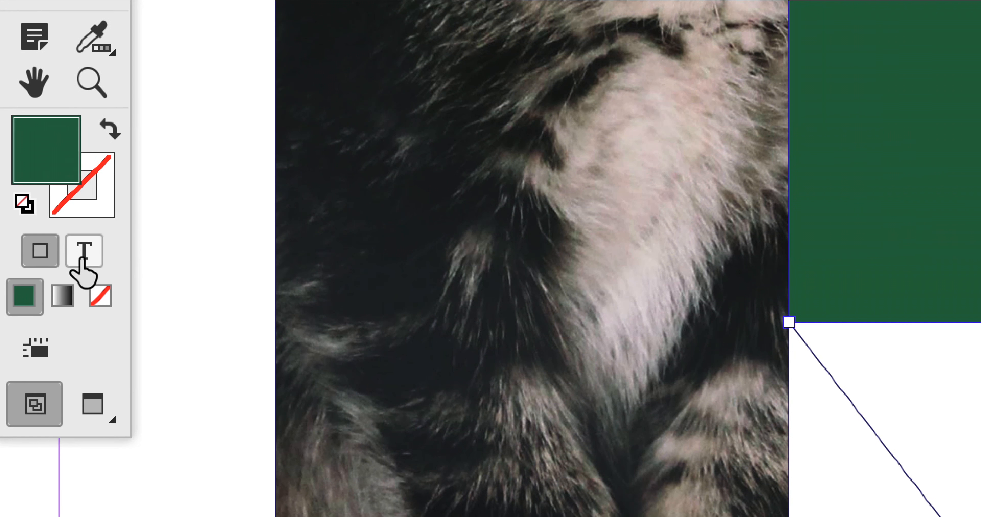
pyautogui.click(127, 253)
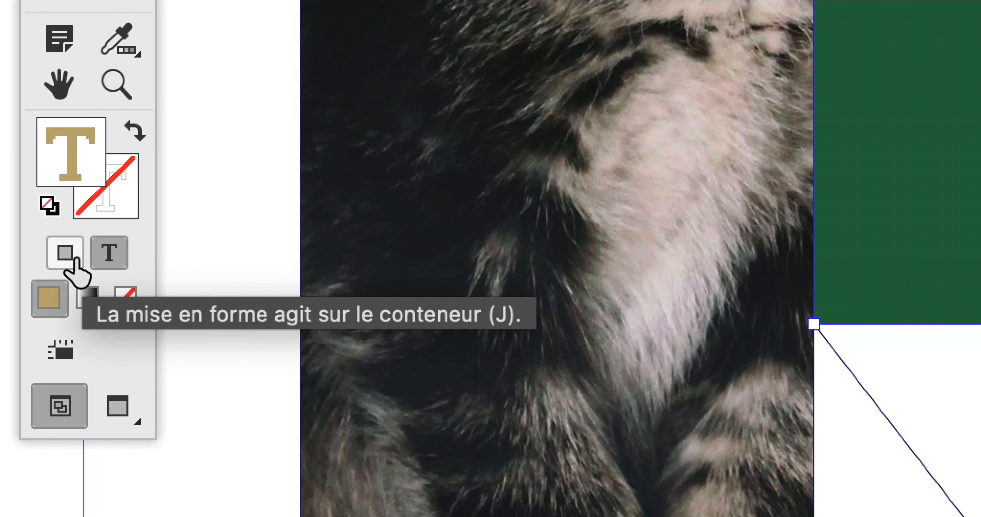
pyautogui.click(36, 256)
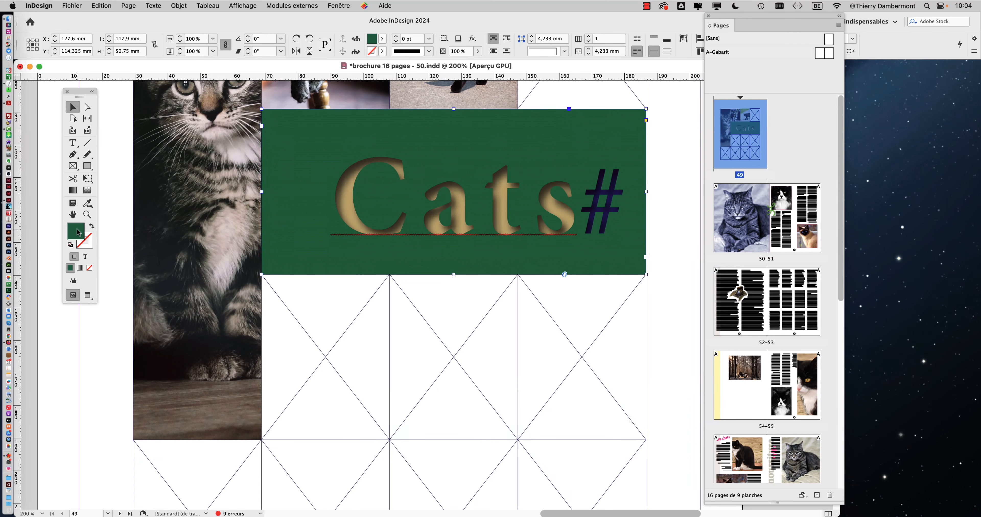
pyautogui.moveTo(80, 97); pyautogui.dragTo(55, 101)
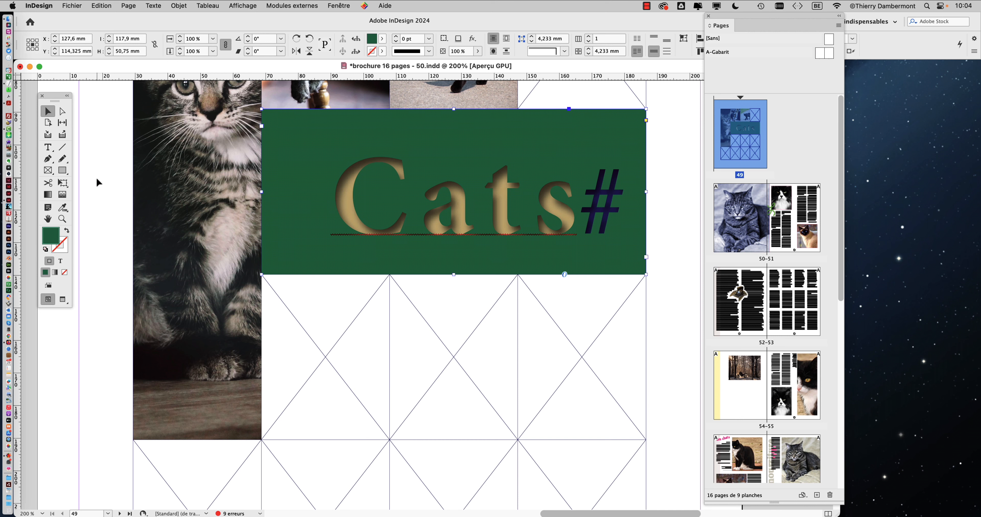
# Show the Nuancier (swatches) panel and place it over the kitten photo beside the Cats frame.
pyautogui.press('F5')
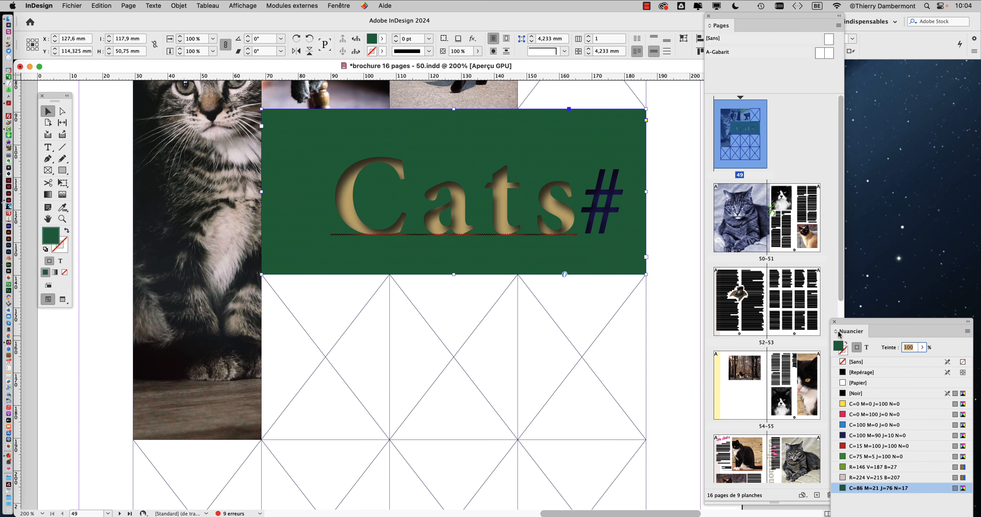
pyautogui.moveTo(853, 323); pyautogui.dragTo(579, 258)
pyautogui.click(338, 6)
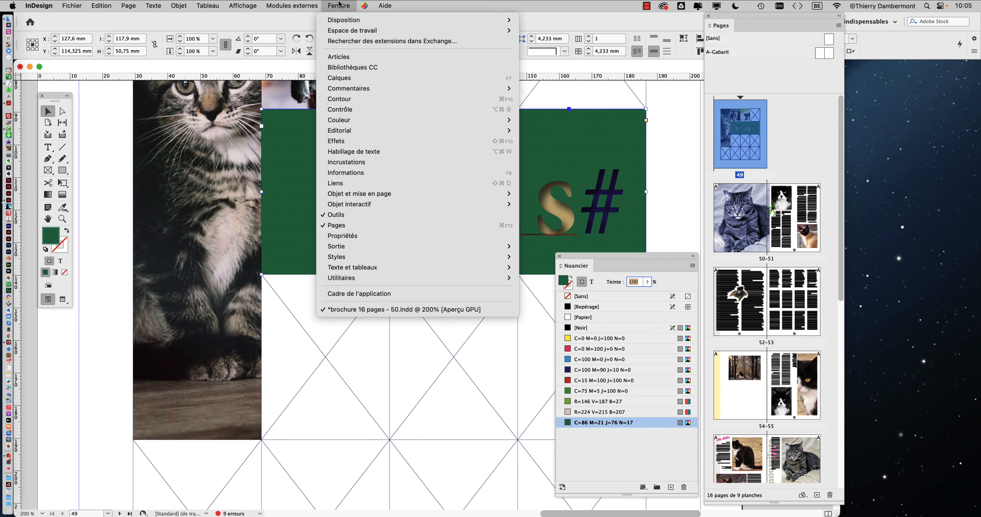
pyautogui.moveTo(434, 122)
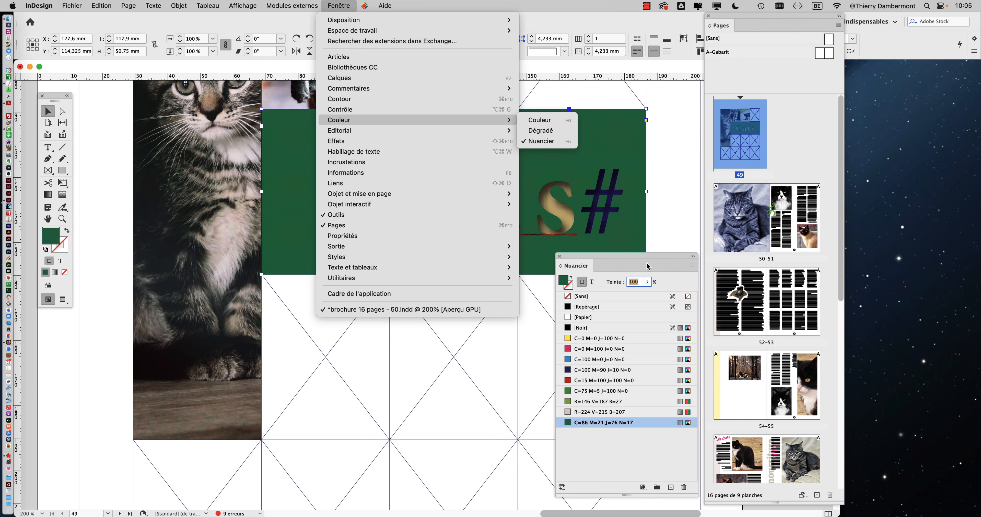
pyautogui.click(646, 256)
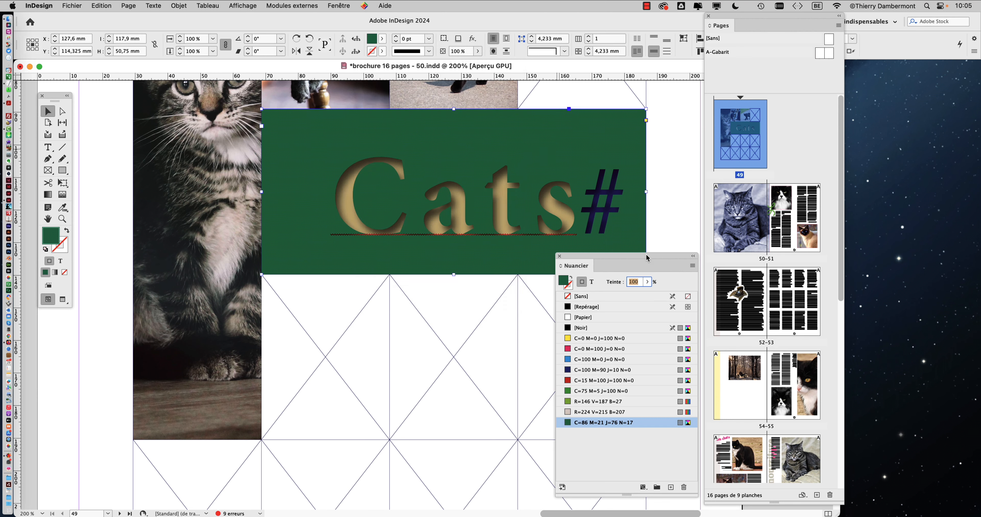
pyautogui.moveTo(646, 258); pyautogui.dragTo(196, 112)
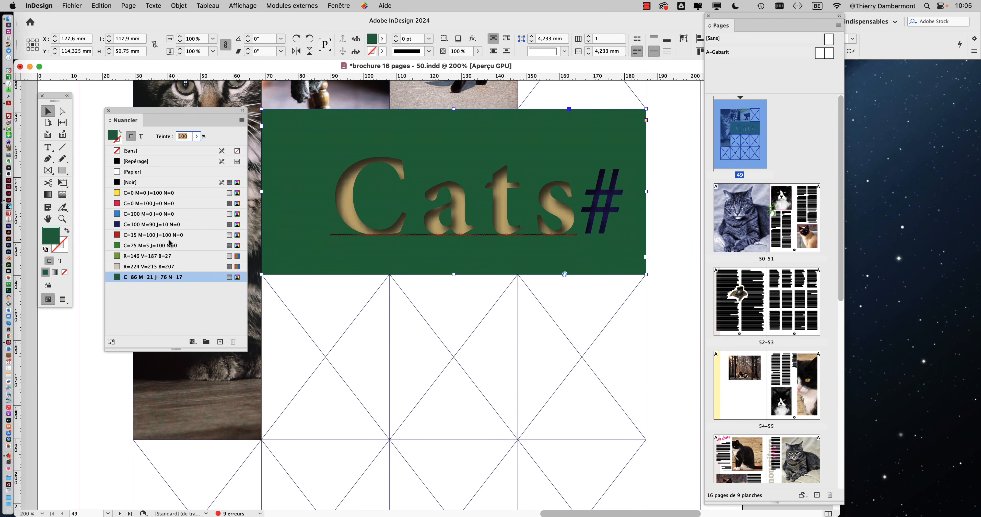
pyautogui.moveTo(225, 111); pyautogui.dragTo(216, 101)
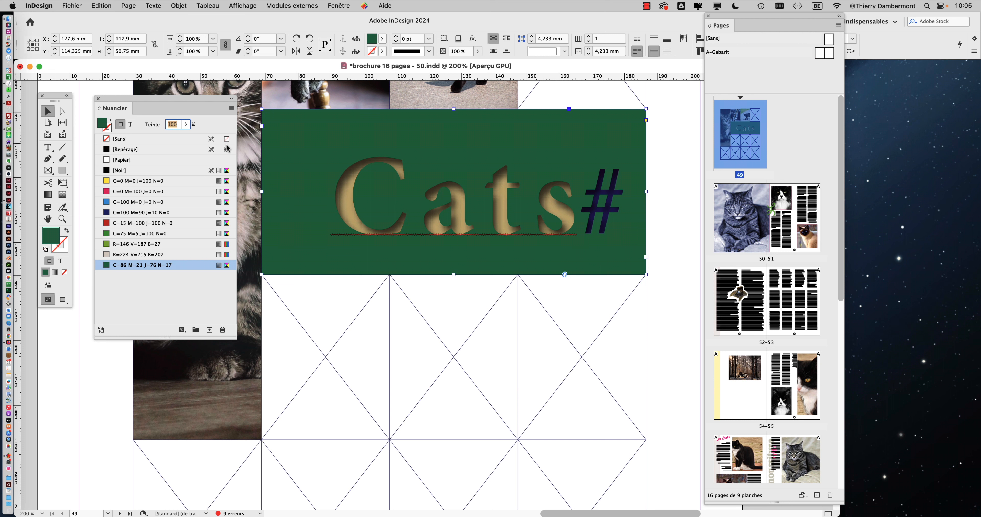
pyautogui.moveTo(206, 100); pyautogui.dragTo(254, 158)
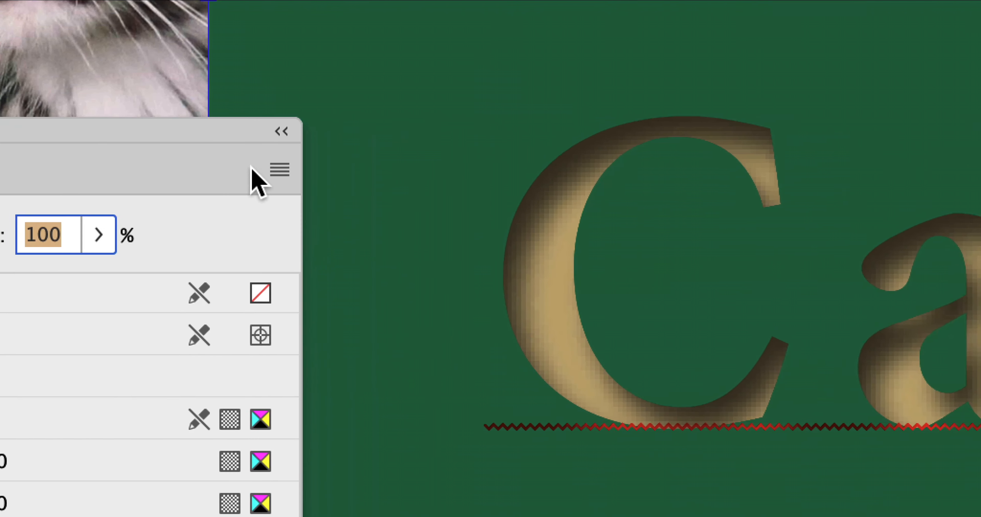
# Start a new colour swatch based on the frame's green fill and set its colour mode to RVB.
pyautogui.click(263, 168)
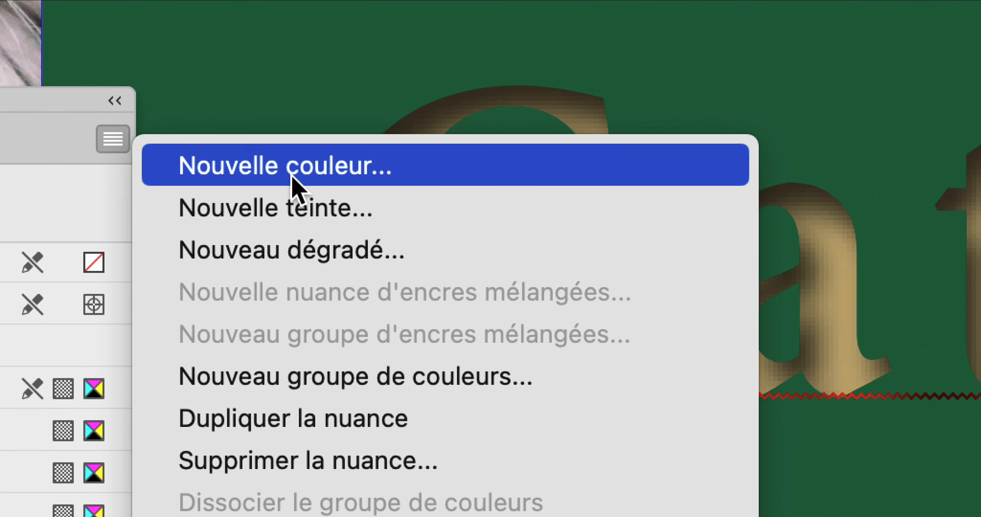
pyautogui.click(291, 176)
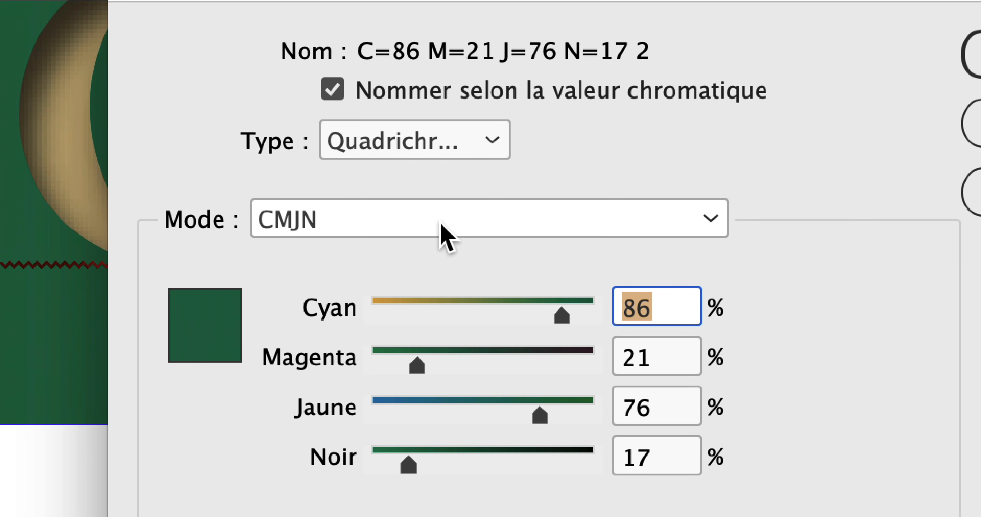
pyautogui.click(444, 234)
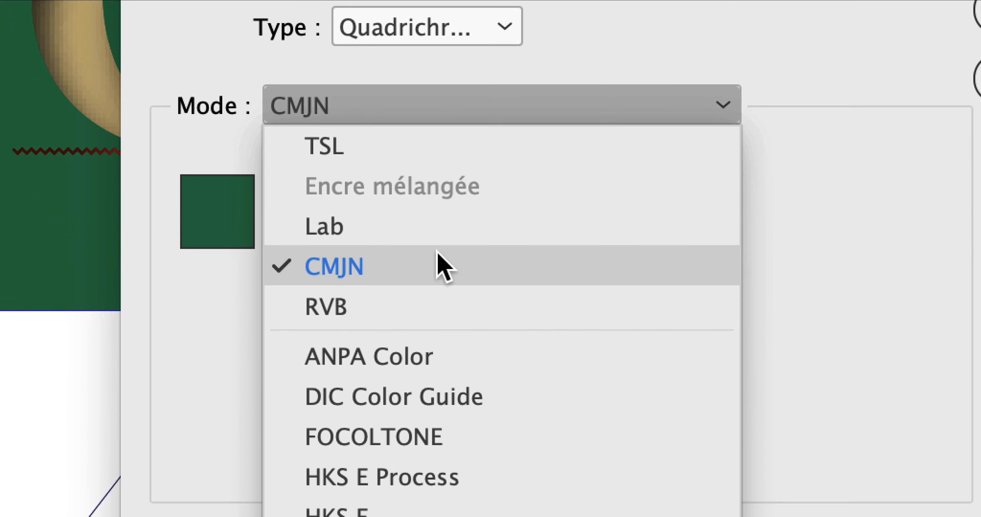
pyautogui.click(440, 309)
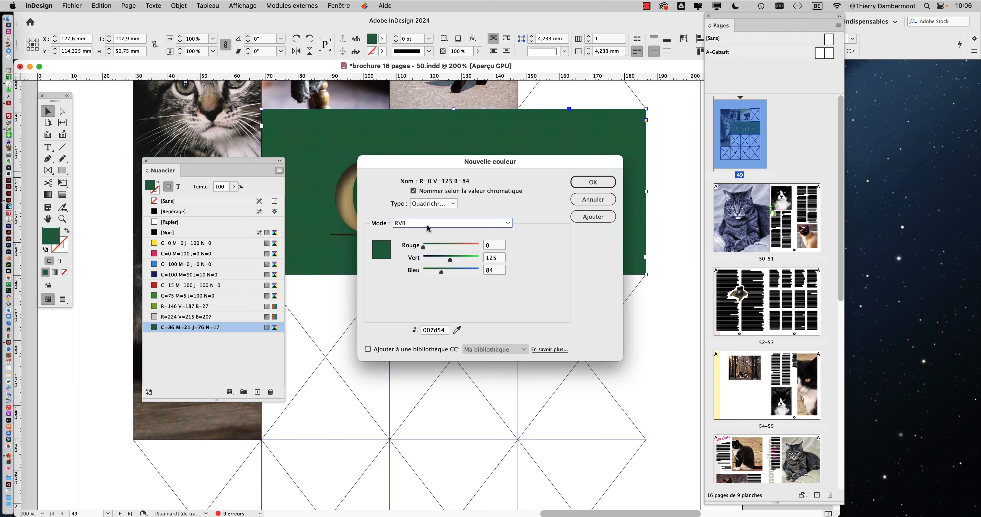
# Set the new colour to Rouge 204, Vert 243 and Bleu 84, and create it as the Cats frame's fill.
pyautogui.moveTo(457, 163); pyautogui.dragTo(675, 154)
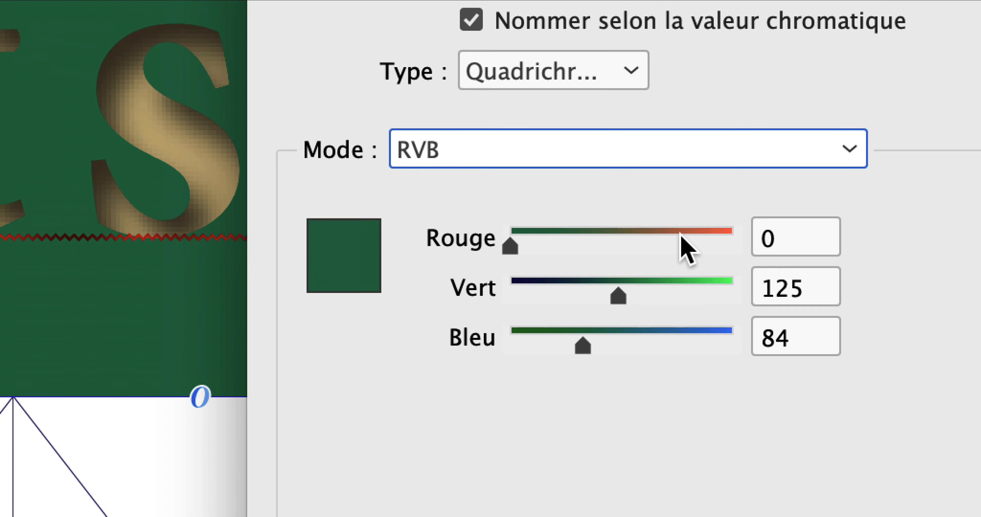
pyautogui.click(686, 234)
pyautogui.click(701, 258)
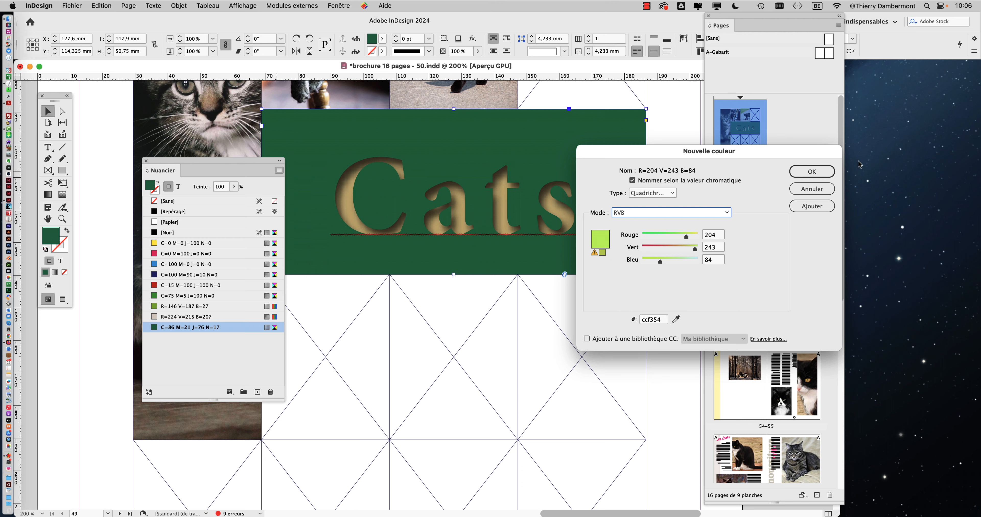
pyautogui.click(809, 175)
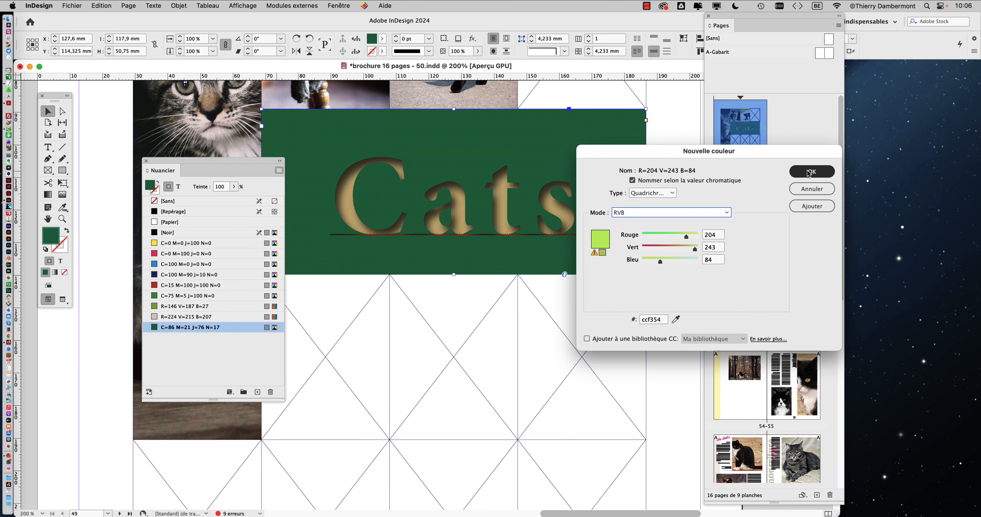
pyautogui.click(808, 174)
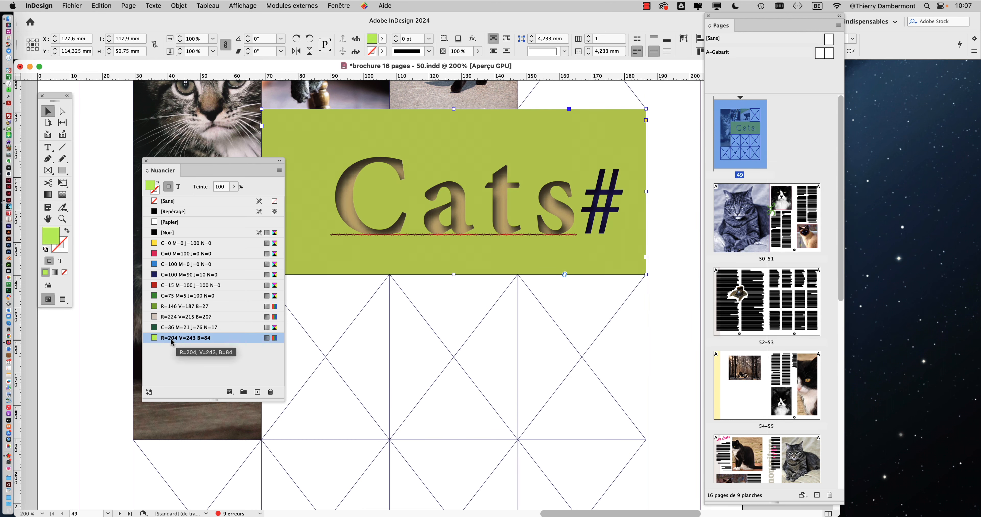
# Examine the colour type and colour mode icons of the R=204 V=243 B=84 swatch.
pyautogui.moveTo(186, 161); pyautogui.dragTo(635, 63)
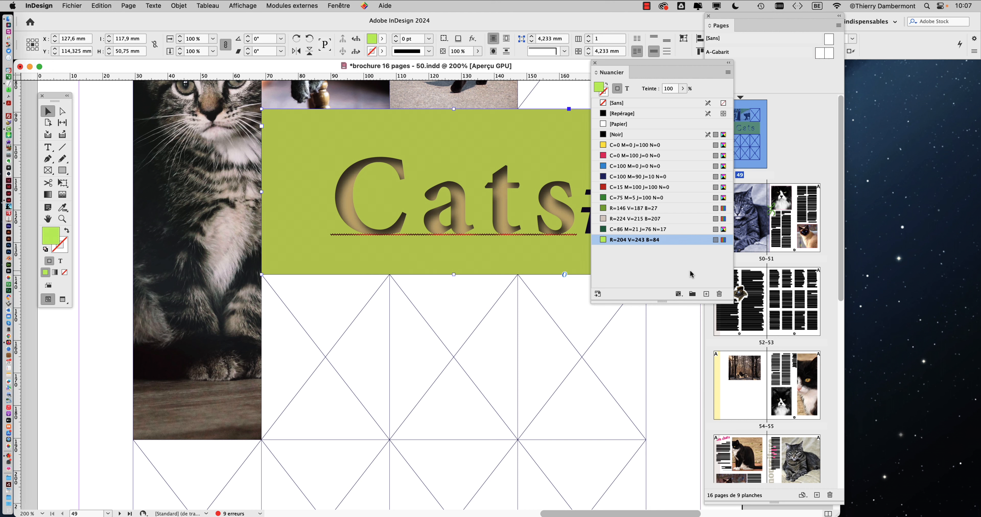
pyautogui.moveTo(663, 74); pyautogui.dragTo(149, 62)
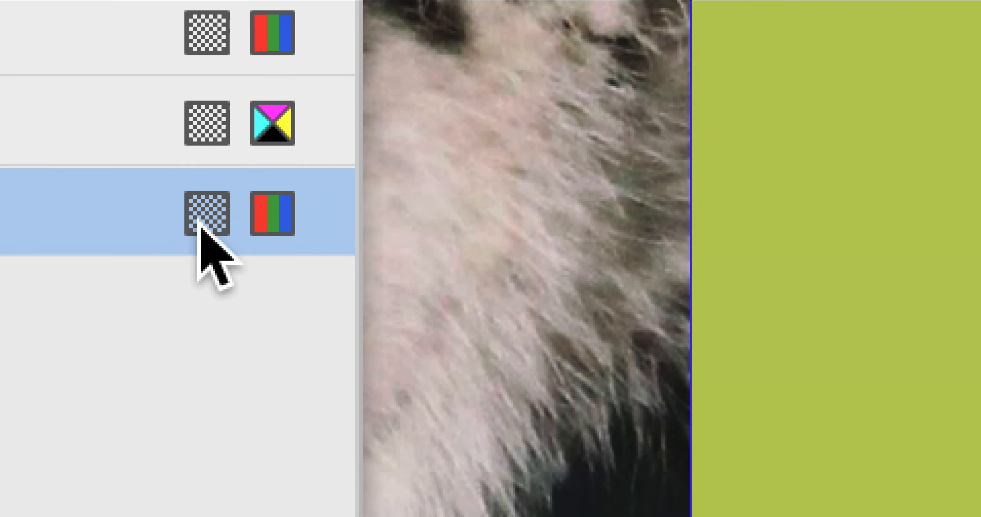
pyautogui.moveTo(202, 223)
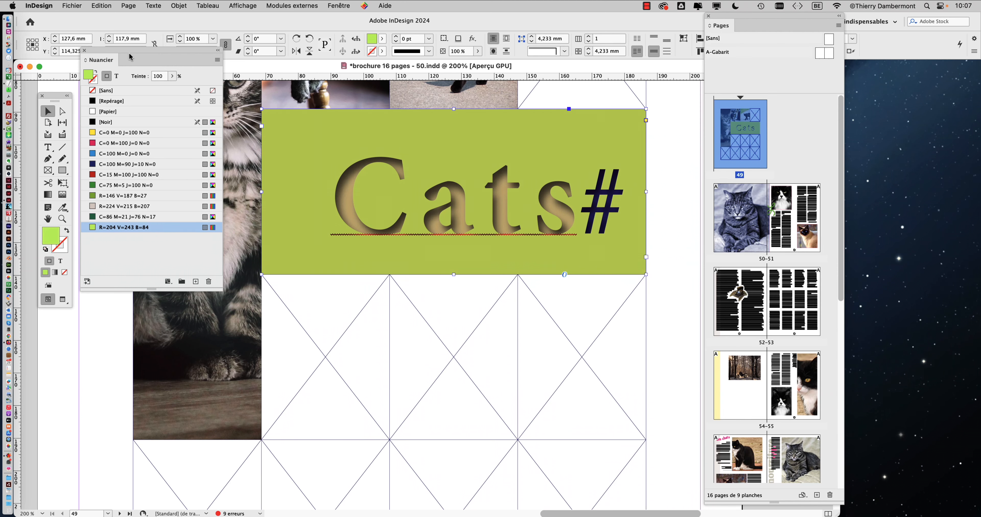
# Create another RVB swatch with Rouge 255, Vert 80 and Bleu 255 as the Cats frame's fill.
pyautogui.moveTo(128, 52); pyautogui.dragTo(664, 207)
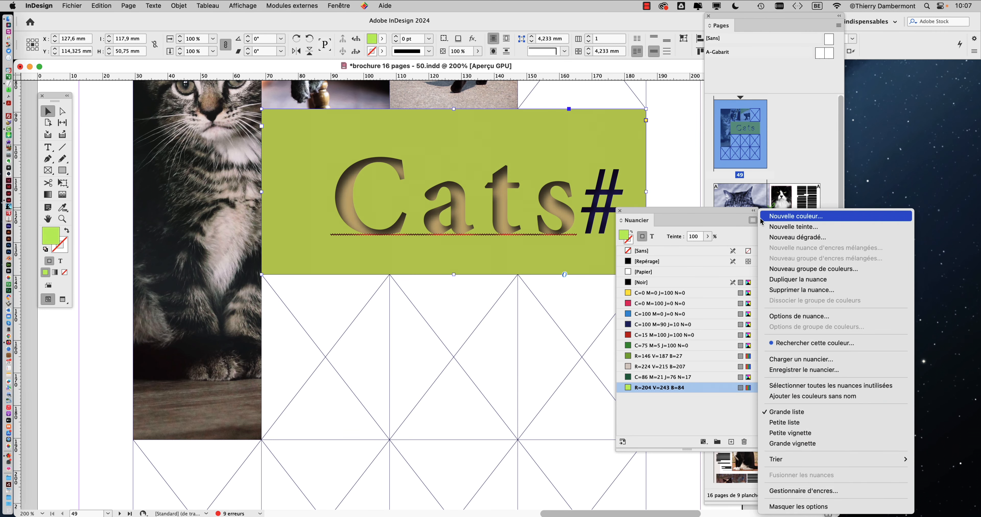
pyautogui.click(796, 216)
pyautogui.click(643, 234)
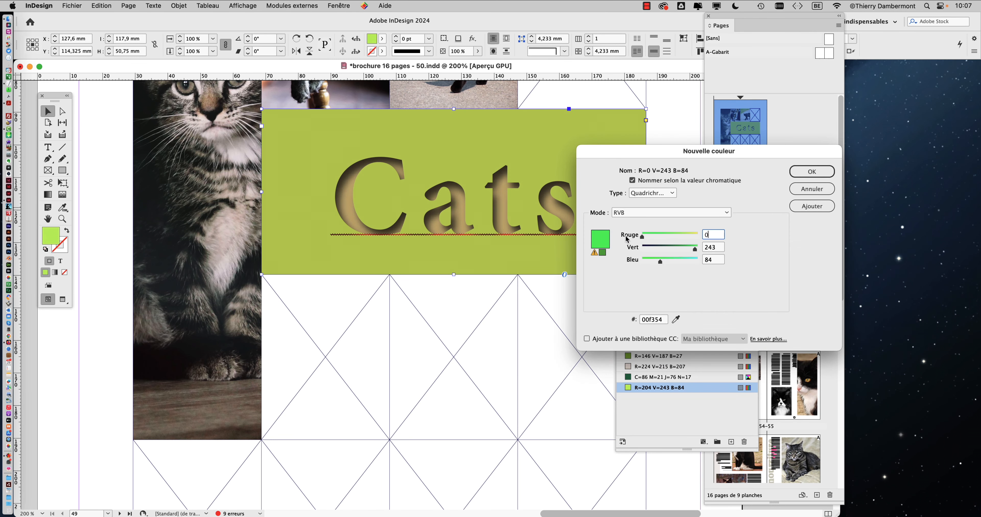
pyautogui.click(697, 235)
pyautogui.click(697, 260)
pyautogui.click(655, 246)
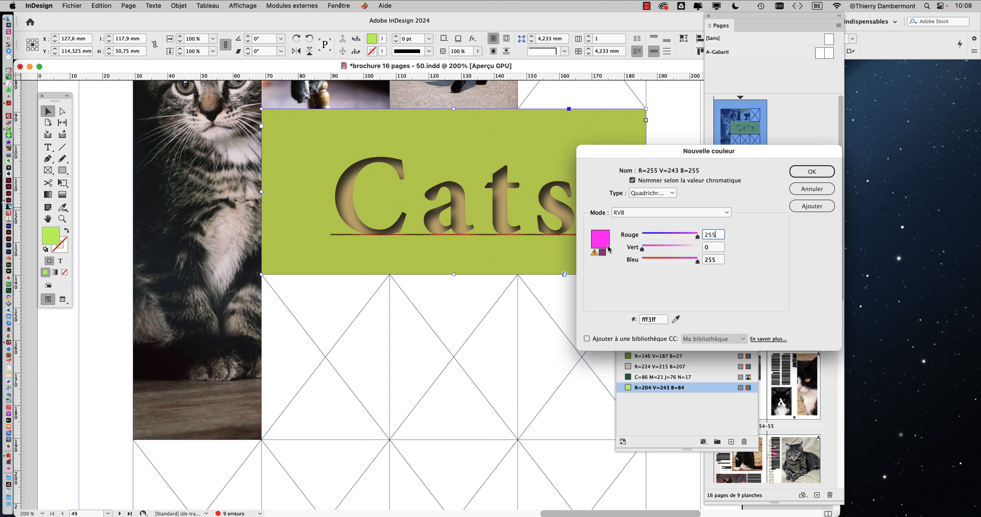
pyautogui.click(663, 247)
pyautogui.click(660, 247)
pyautogui.click(793, 175)
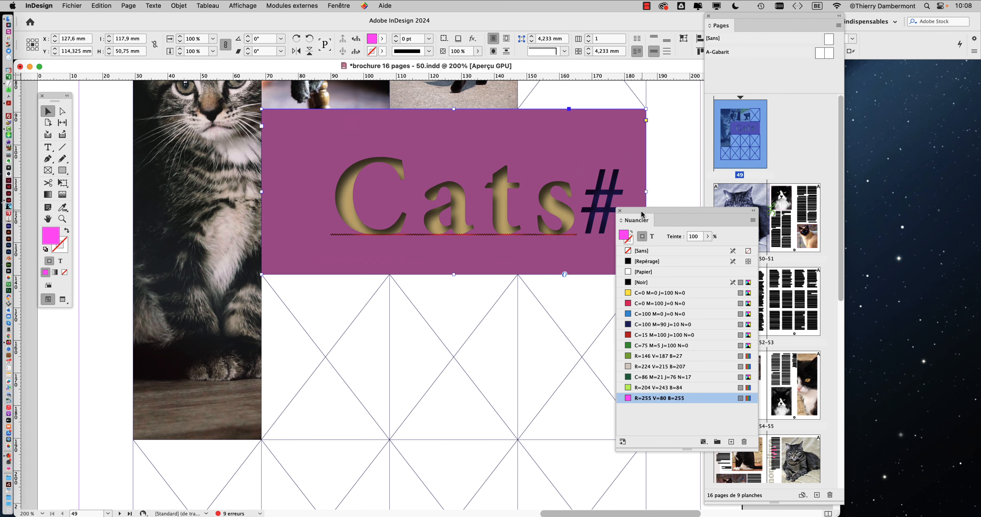
# Set the document's transparency blend space to Espace RVB du document.
pyautogui.moveTo(629, 220); pyautogui.dragTo(635, 64)
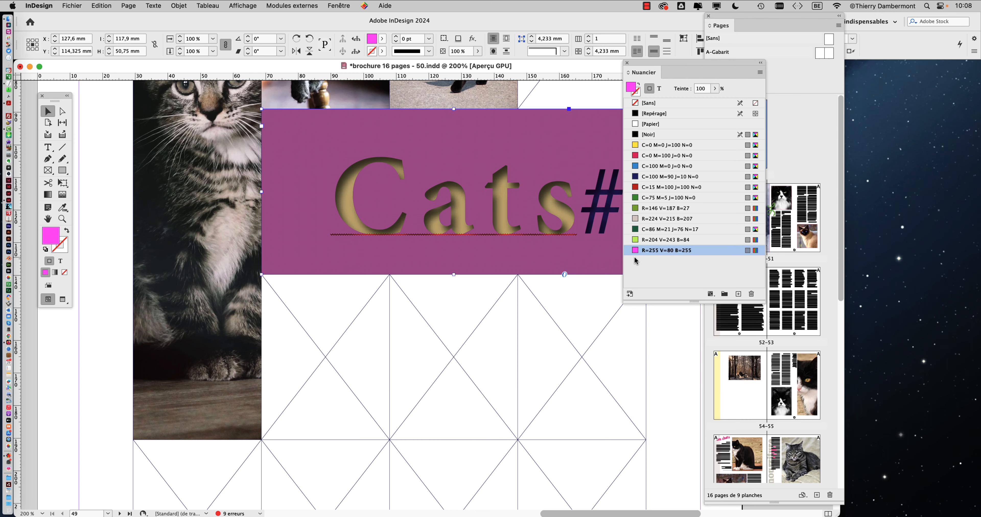
pyautogui.moveTo(645, 65); pyautogui.dragTo(676, 110)
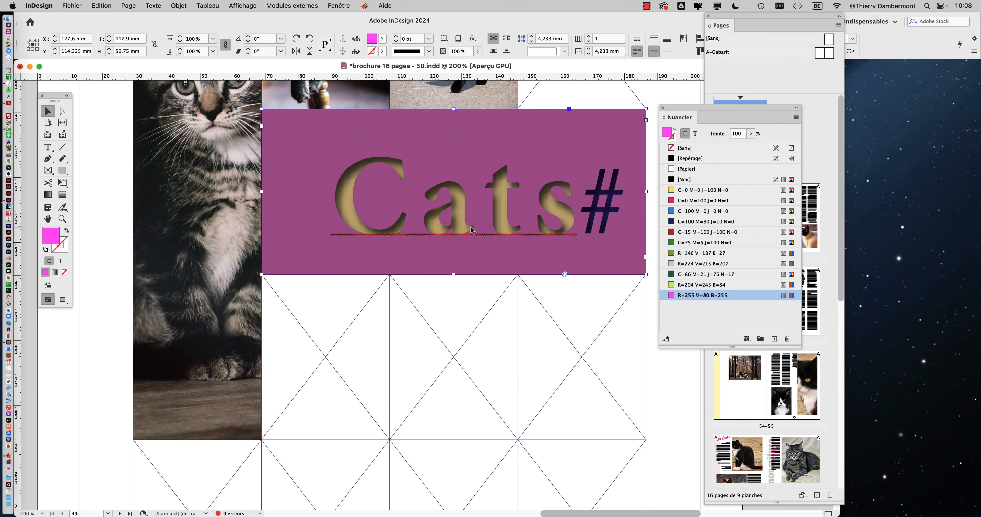
pyautogui.press('super+minus')
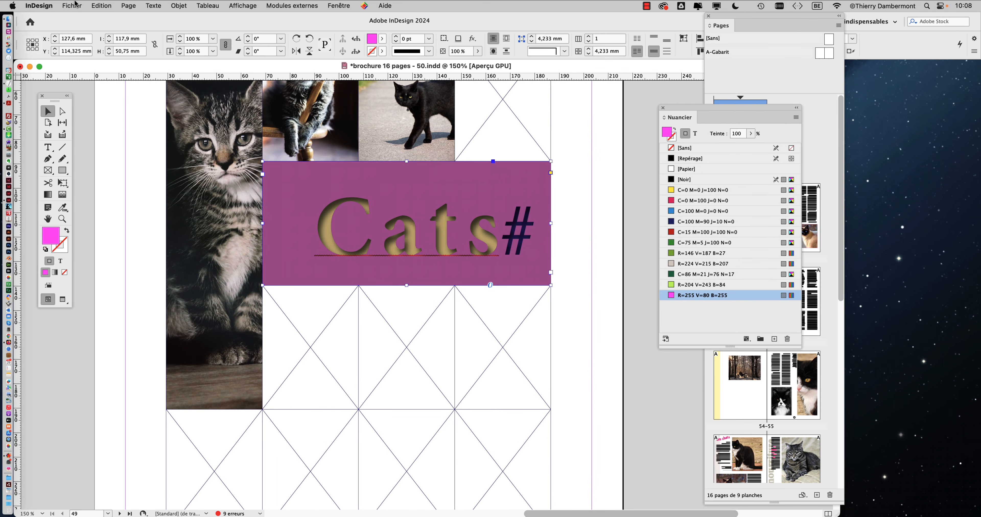
pyautogui.click(72, 5)
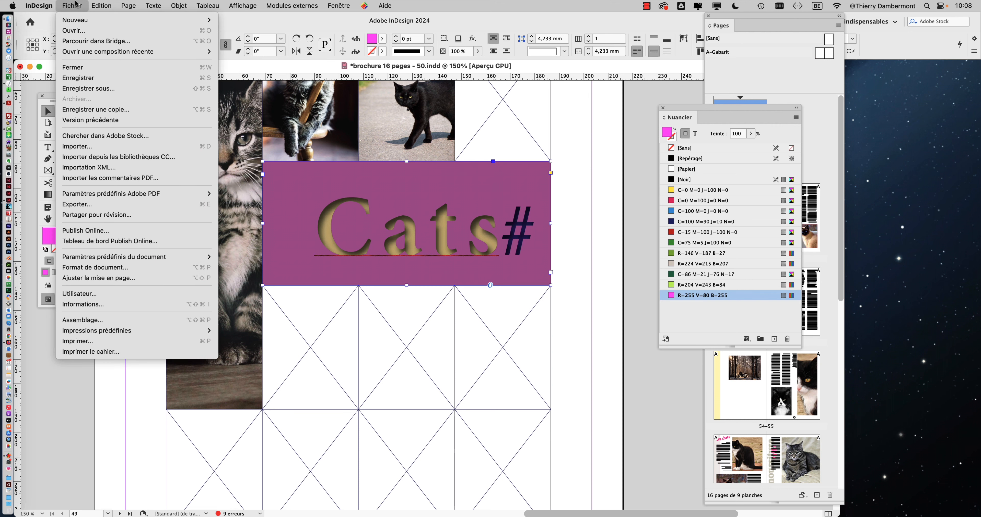
pyautogui.moveTo(89, 5)
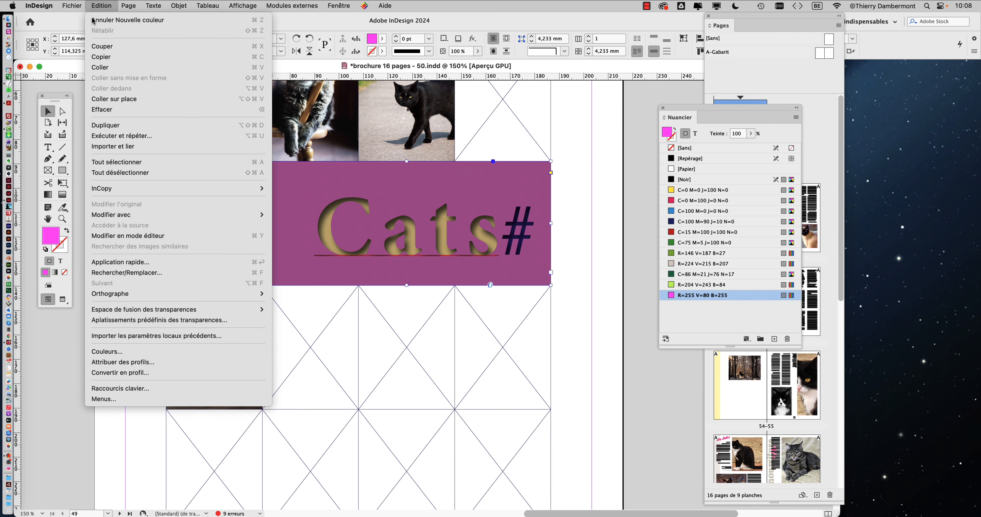
pyautogui.moveTo(121, 312)
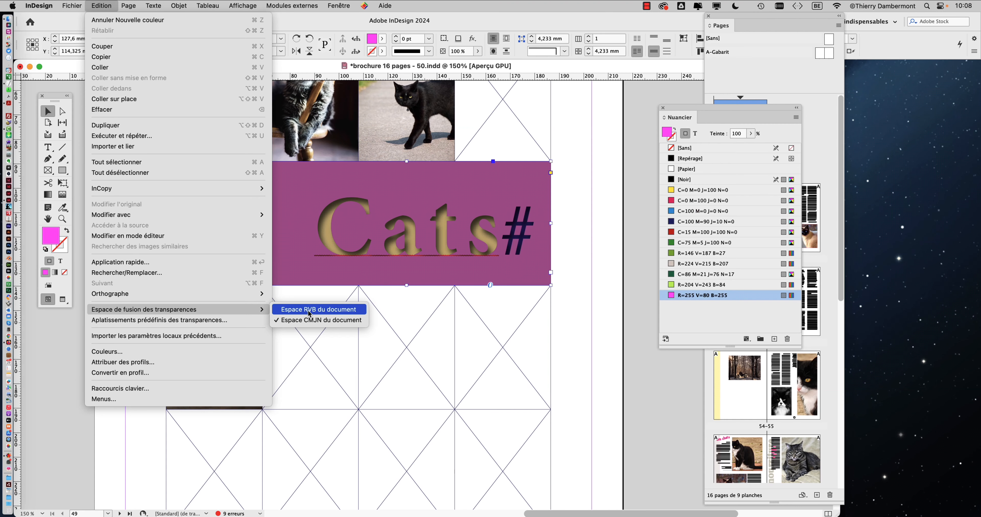
pyautogui.click(309, 311)
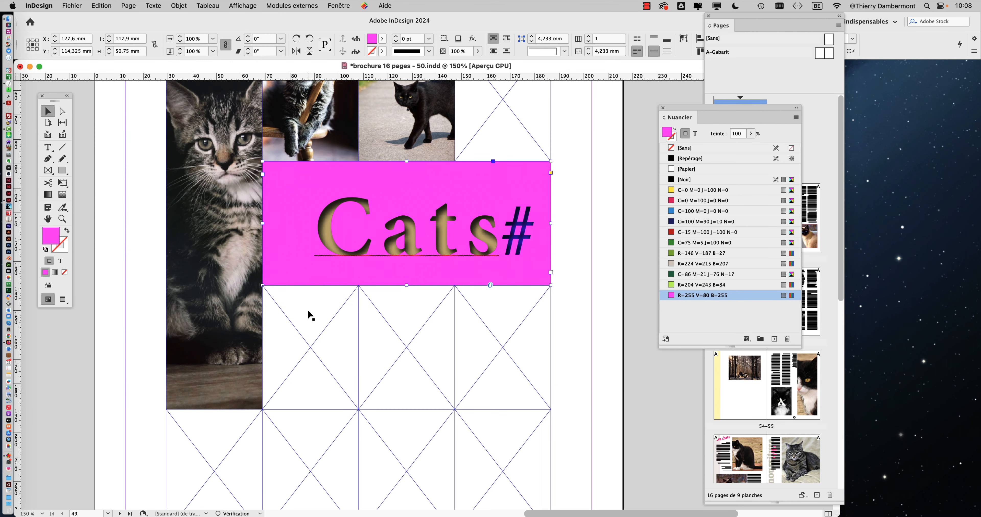
# Fill the Cats frame with the R=204 V=243 B=84 swatch.
pyautogui.click(682, 286)
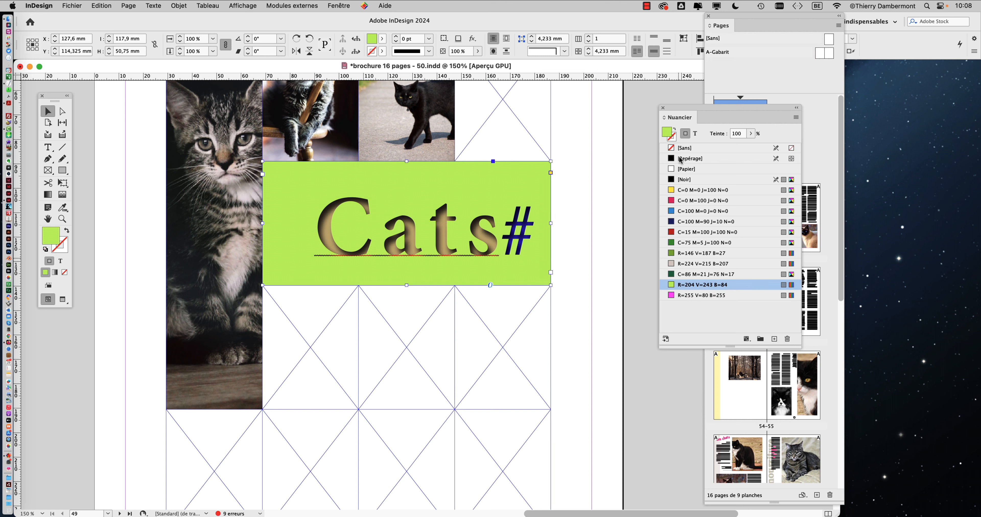
pyautogui.moveTo(681, 109); pyautogui.dragTo(618, 84)
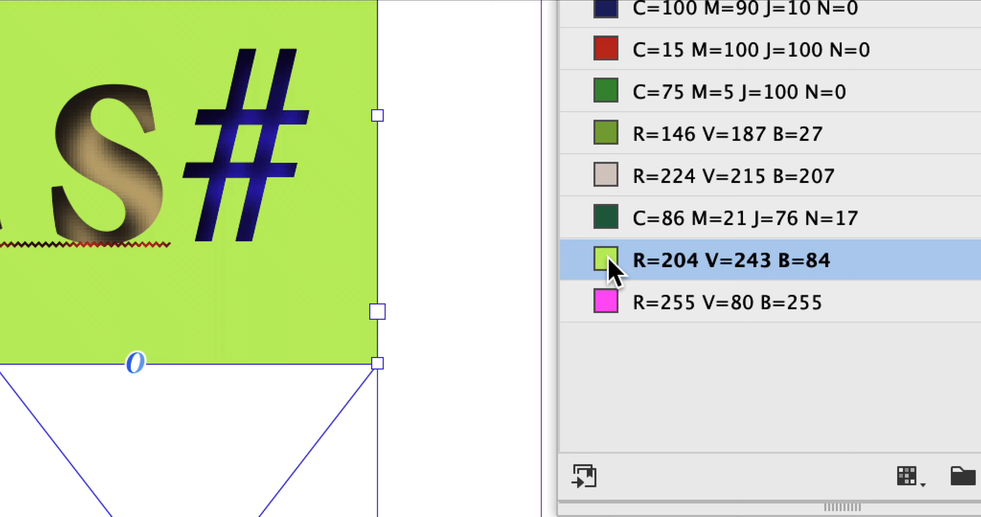
# Open the options of the R=204 V=243 B=84 swatch, turn on Aperçu and place the dialog clear of the Cats frame.
pyautogui.doubleClick(606, 260)
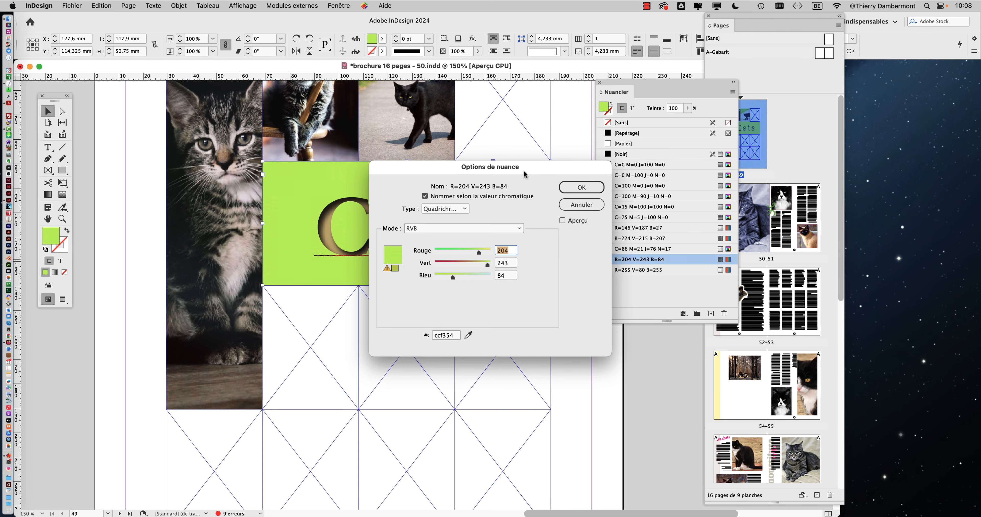
pyautogui.moveTo(518, 169); pyautogui.dragTo(157, 84)
pyautogui.click(196, 133)
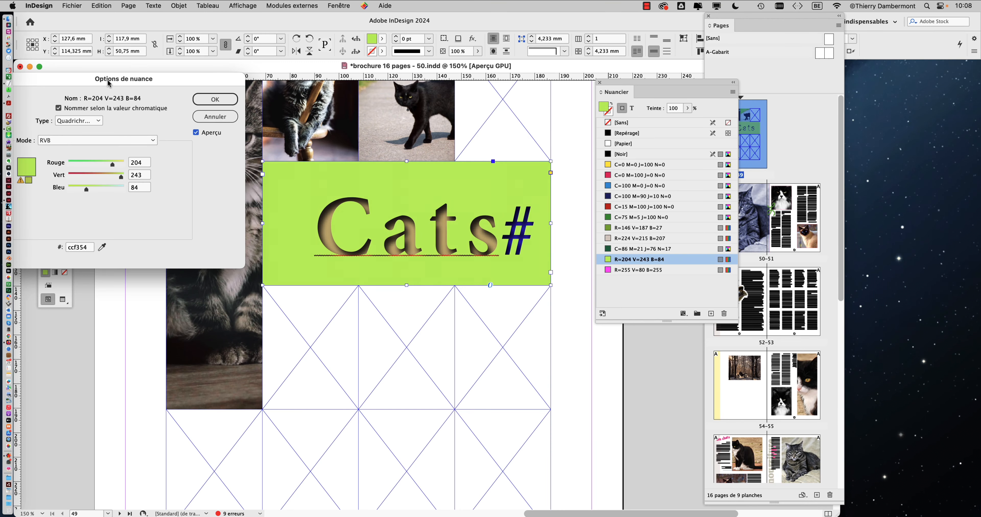
pyautogui.moveTo(100, 81); pyautogui.dragTo(750, 45)
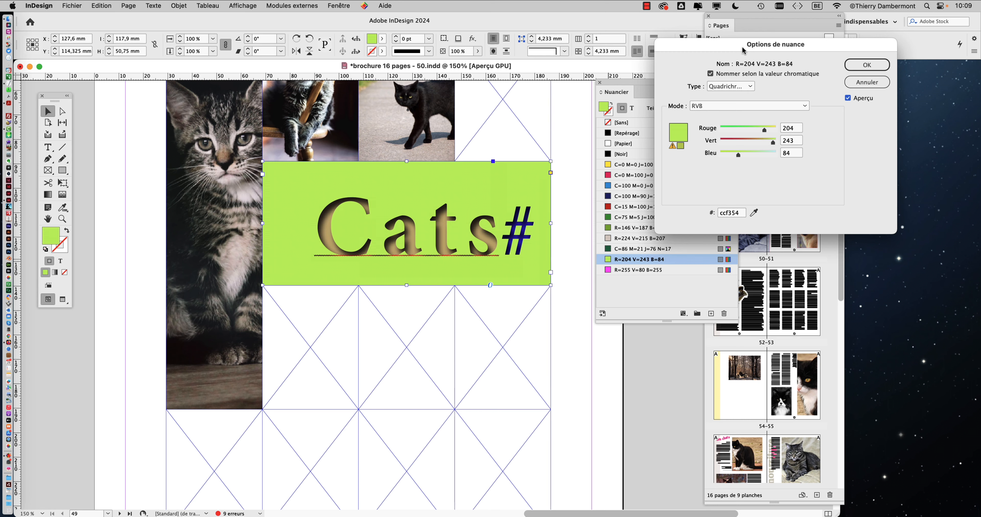
pyautogui.moveTo(741, 47); pyautogui.dragTo(851, 65)
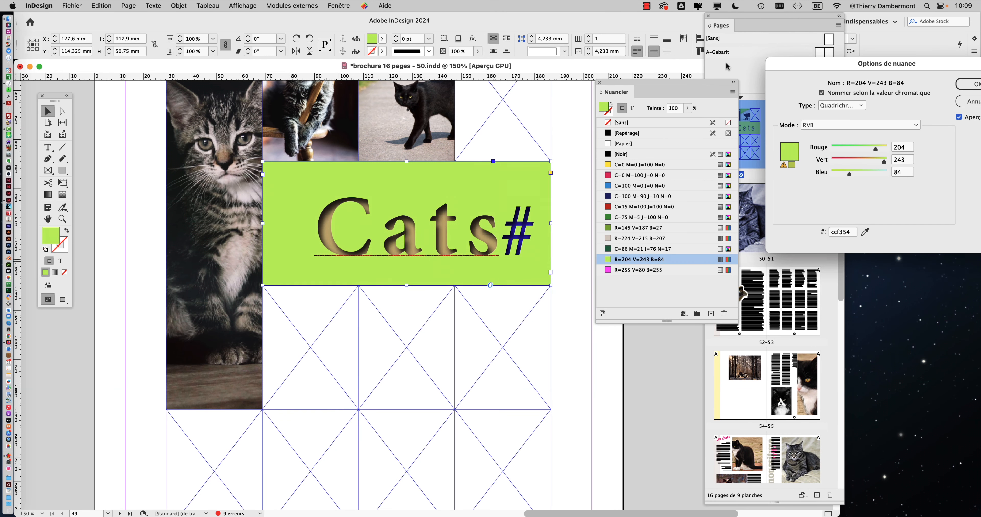
# Try the R=204 V=243 B=84 swatch with Rouge 105 and Vert 202 in the preview, and cancel the edit.
pyautogui.click(879, 150)
pyautogui.moveTo(884, 162)
pyautogui.mouseDown()
pyautogui.moveTo(867, 161)
pyautogui.moveTo(875, 160)
pyautogui.mouseUp()
pyautogui.click(853, 149)
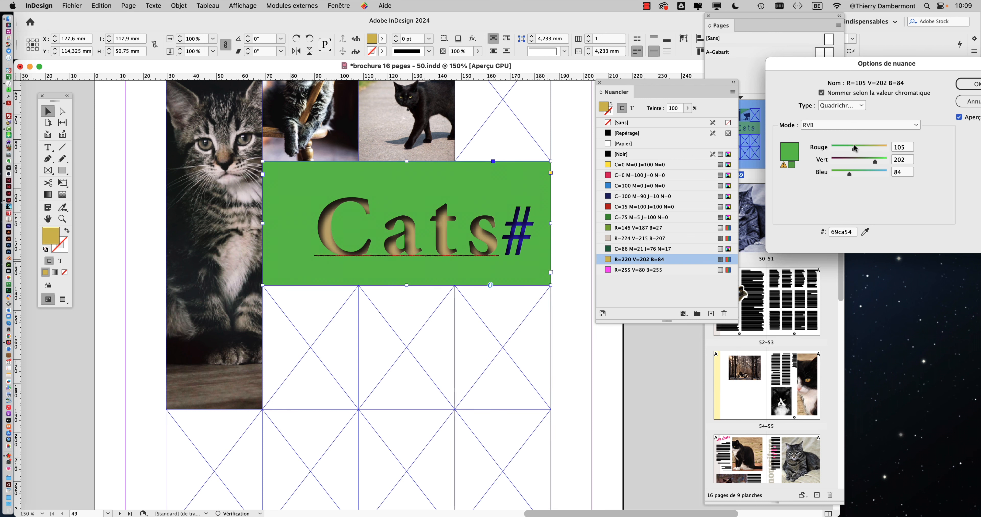
pyautogui.click(969, 101)
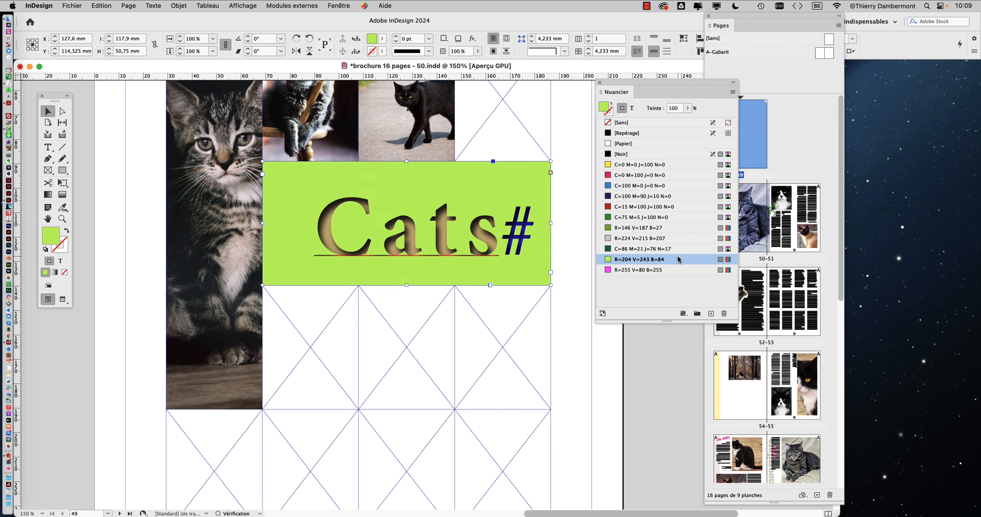
# Try darkening the R=204 V=243 B=84 swatch by shifting its RVB values together to 130, 236 and 0, and cancel the edit.
pyautogui.doubleClick(674, 259)
pyautogui.moveTo(818, 69); pyautogui.dragTo(146, 56)
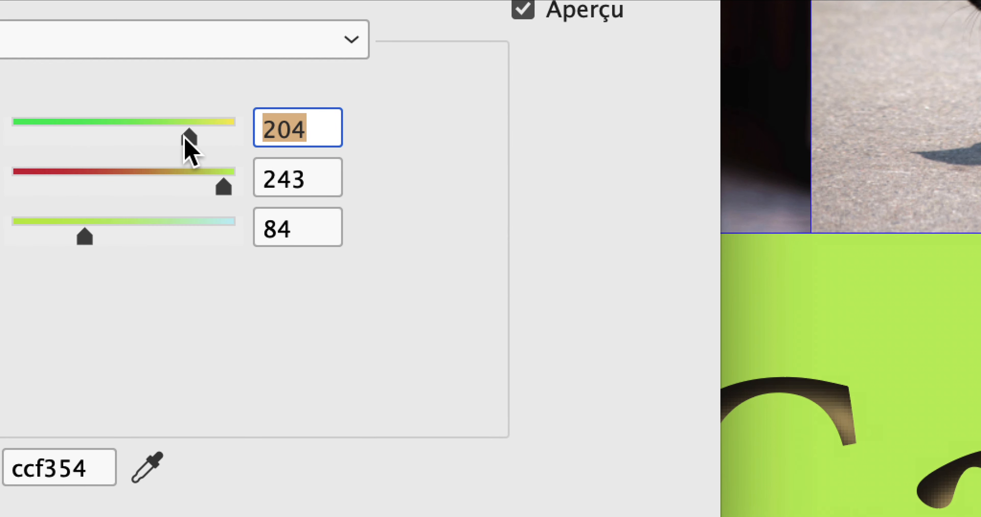
pyautogui.moveTo(184, 138); pyautogui.dragTo(166, 138)
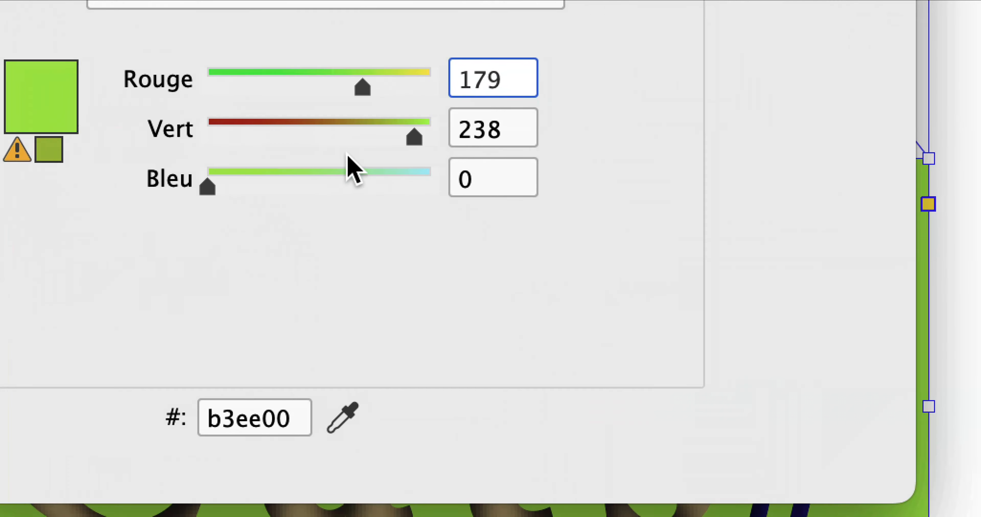
pyautogui.moveTo(363, 87)
pyautogui.mouseDown()
pyautogui.moveTo(331, 83)
pyautogui.moveTo(355, 83)
pyautogui.mouseUp()
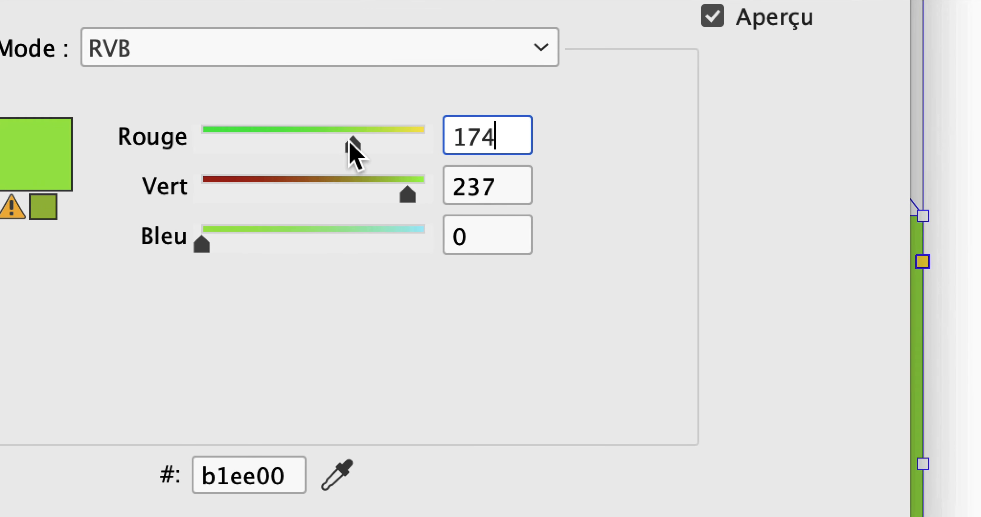
pyautogui.moveTo(349, 141); pyautogui.dragTo(319, 144)
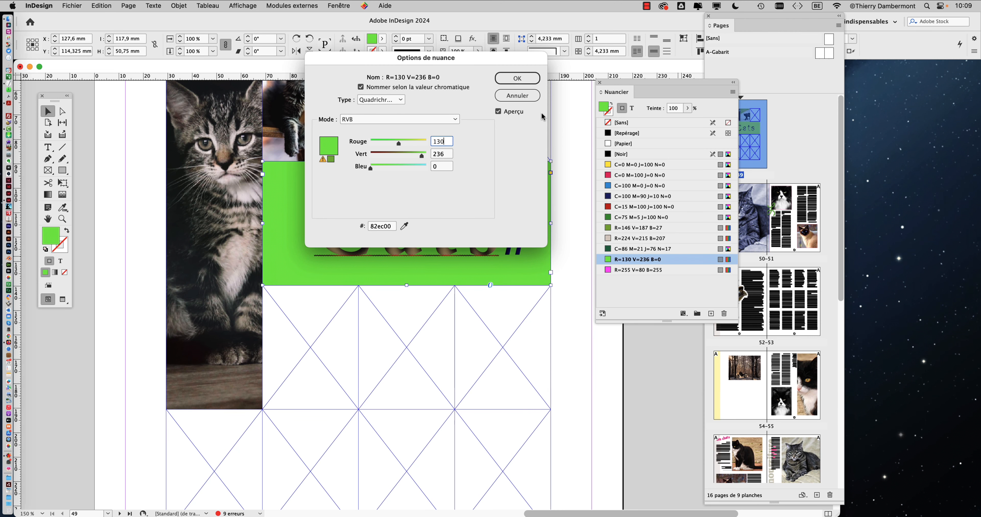
pyautogui.click(519, 95)
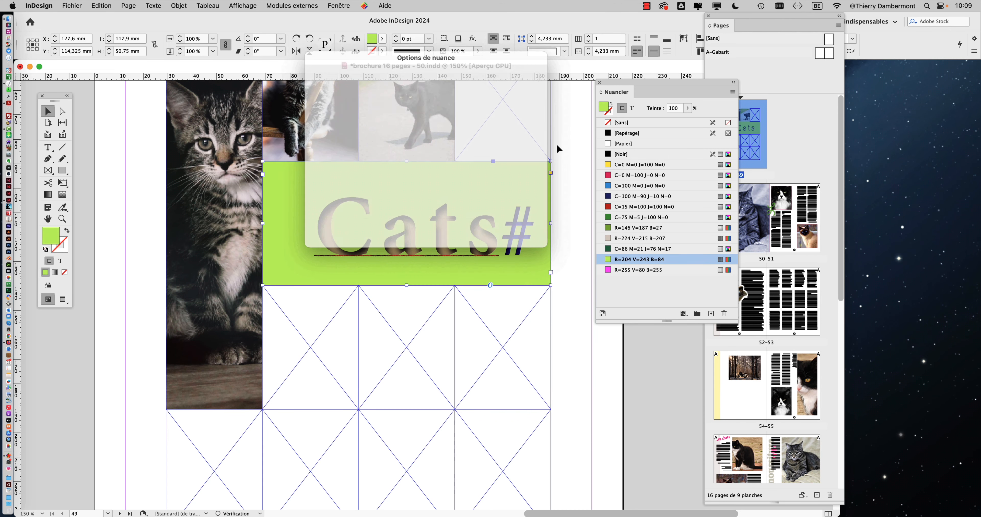
# Lighten the R=204 V=243 B=84 swatch by shifting its RVB values together to Rouge 226, Vert 249 and Bleu 163.
pyautogui.doubleClick(681, 260)
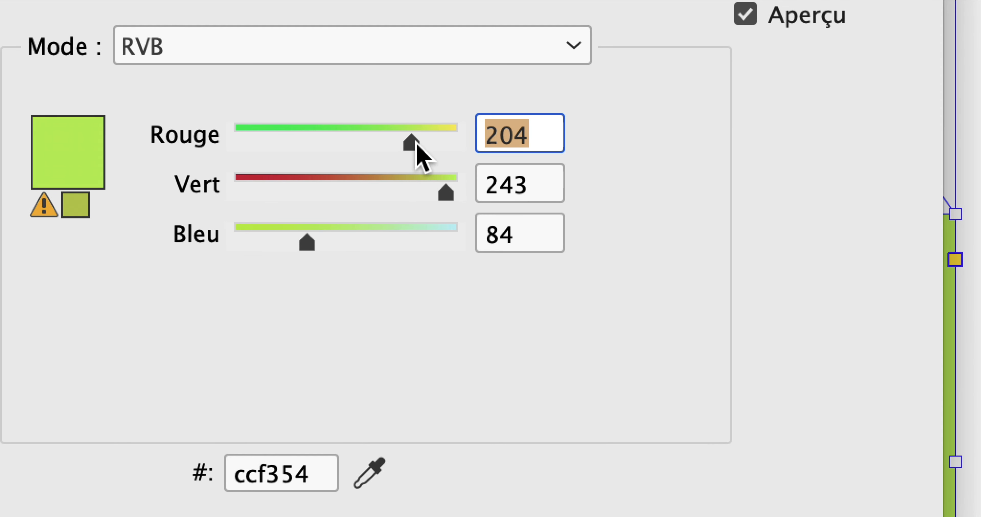
pyautogui.click(408, 130)
pyautogui.moveTo(414, 143); pyautogui.dragTo(398, 164)
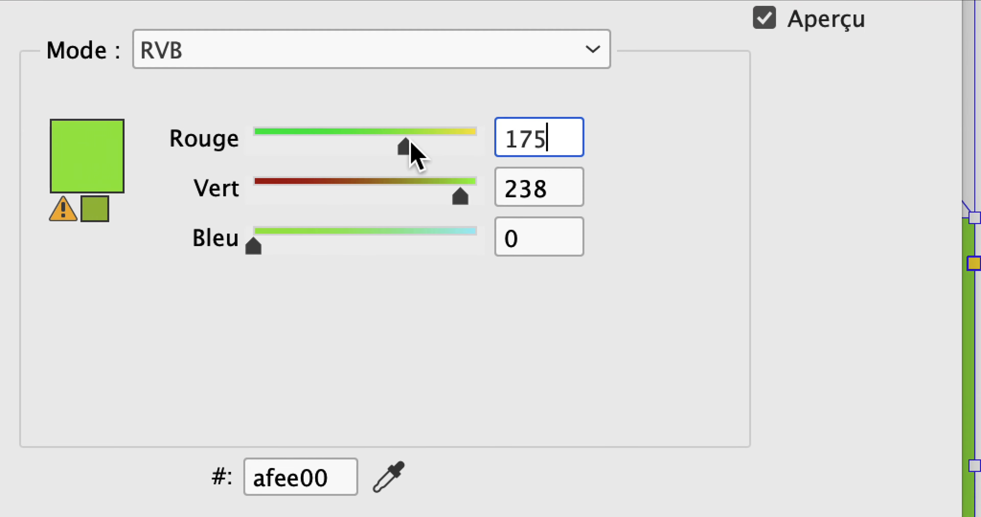
pyautogui.moveTo(410, 143)
pyautogui.mouseDown()
pyautogui.moveTo(453, 144)
pyautogui.moveTo(384, 144)
pyautogui.moveTo(419, 144)
pyautogui.mouseUp()
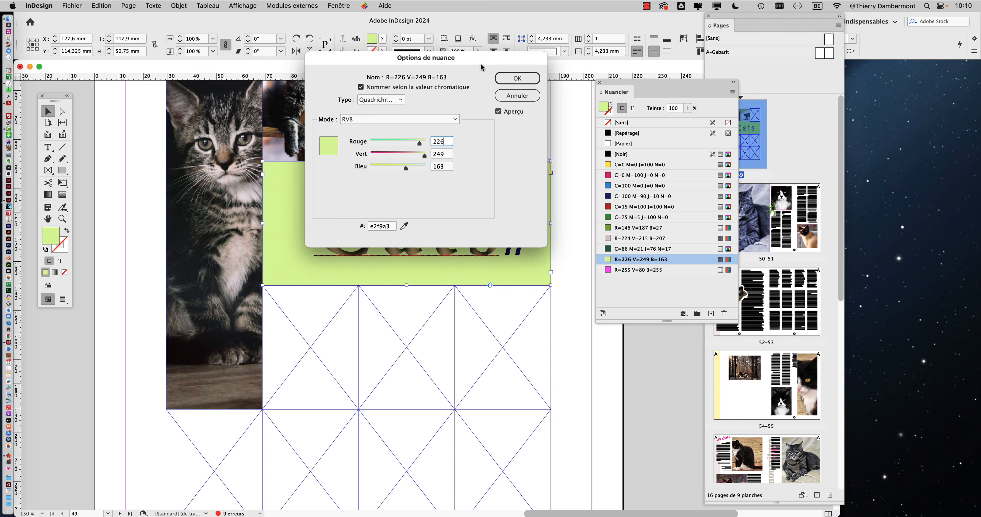
pyautogui.click(517, 79)
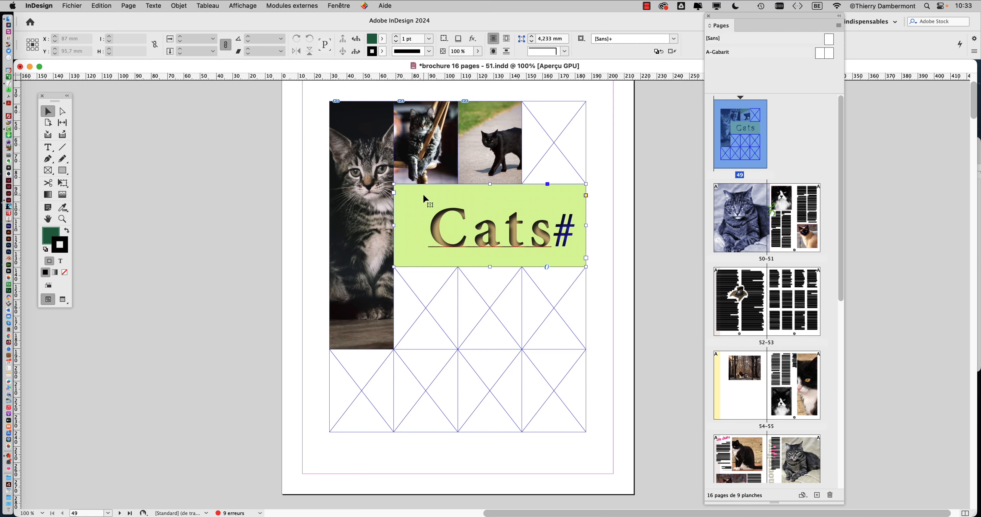
# Select the Cats title frame and make the fill of its text, not of its container, the active colour target.
pyautogui.click(424, 196)
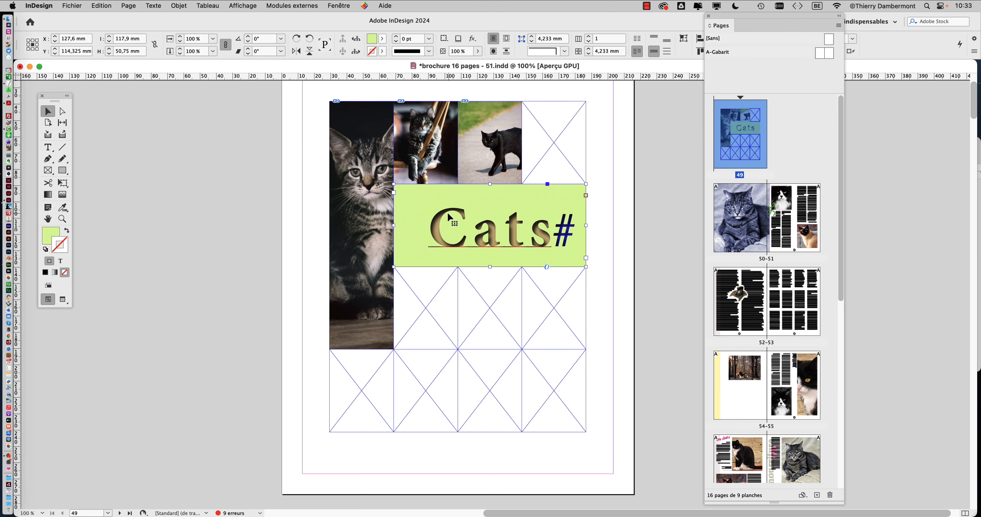
pyautogui.moveTo(56, 99); pyautogui.dragTo(268, 113)
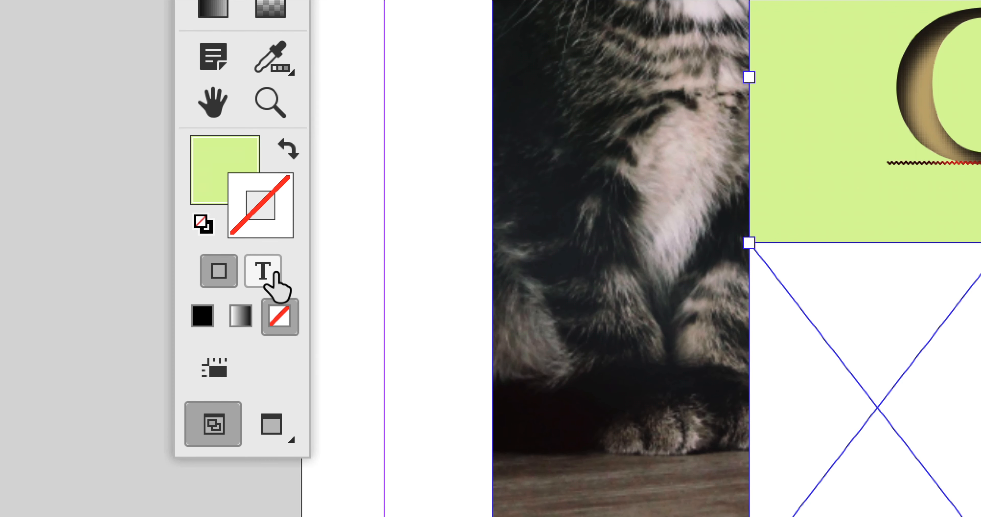
pyautogui.click(273, 273)
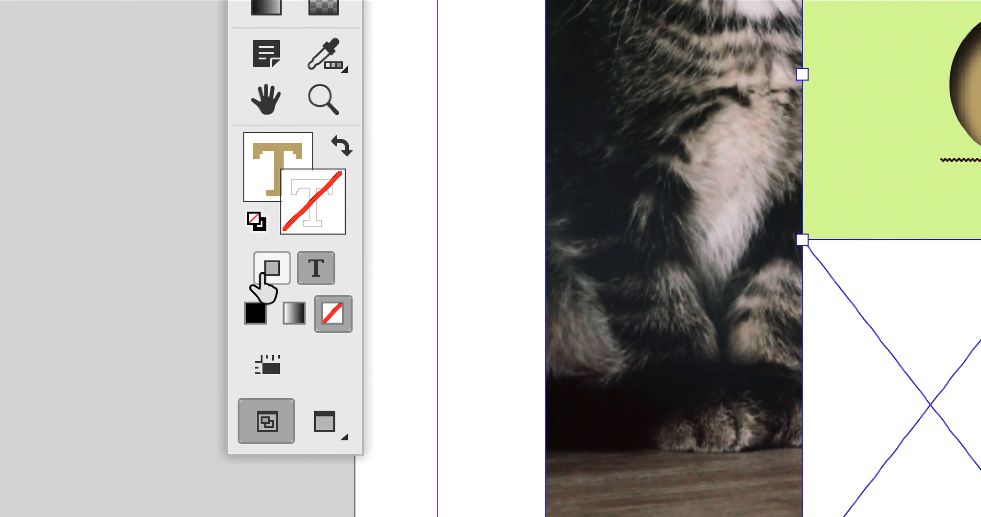
pyautogui.click(220, 272)
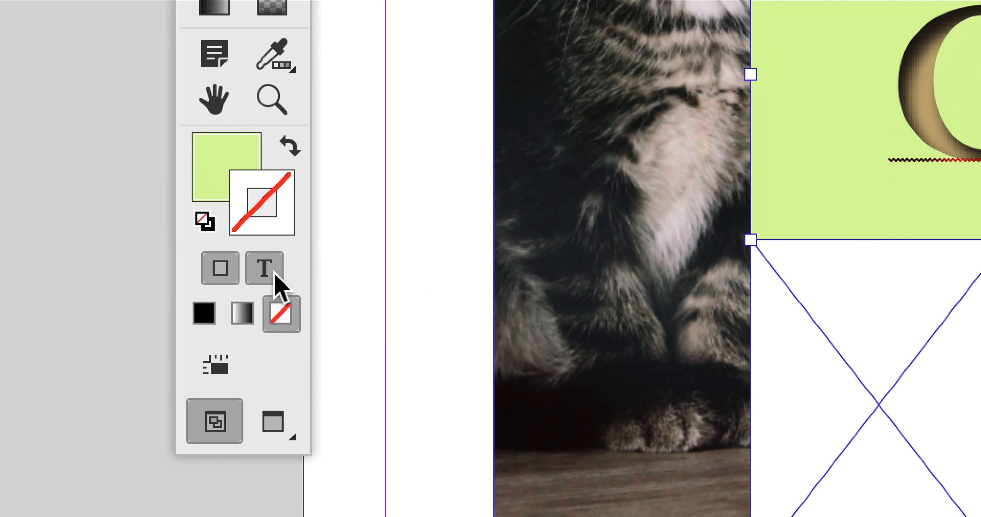
pyautogui.click(271, 274)
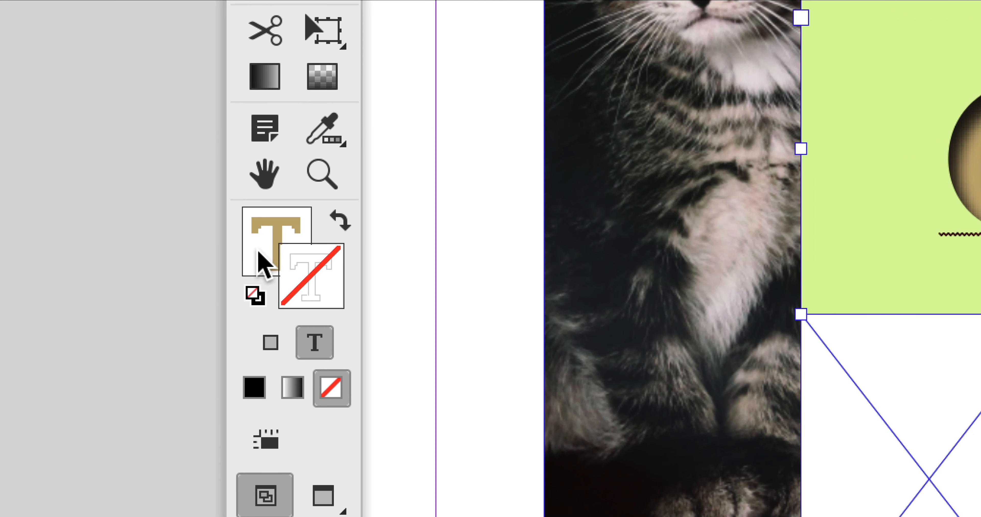
pyautogui.click(258, 254)
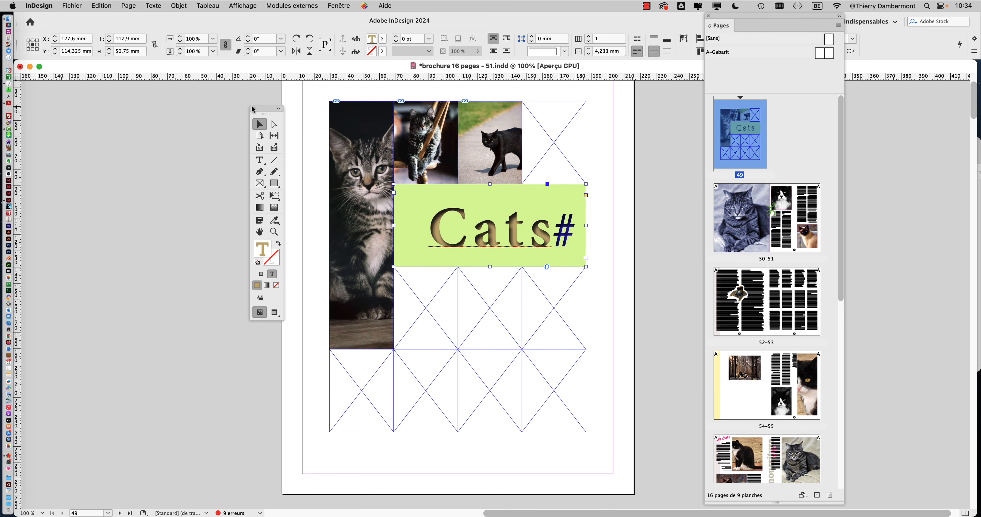
# Close the Pages panel, show the Nuancier panel and arrange it and the toolbox clear of the Cats frame.
pyautogui.moveTo(262, 109); pyautogui.dragTo(115, 122)
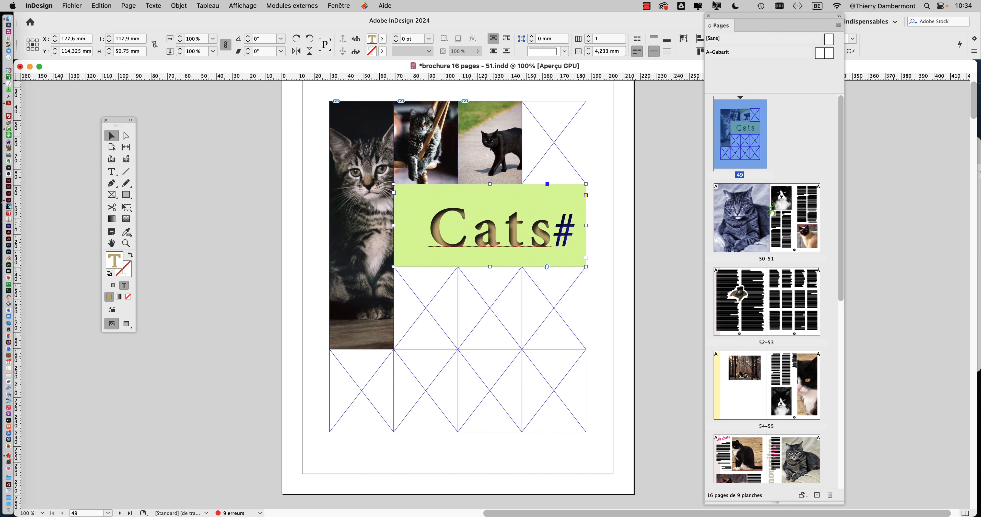
pyautogui.click(708, 15)
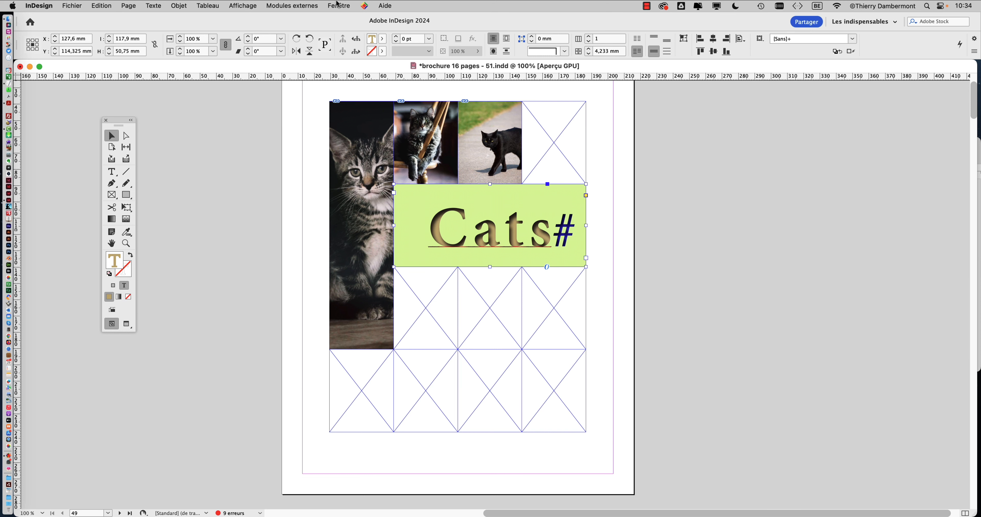
pyautogui.press('F5')
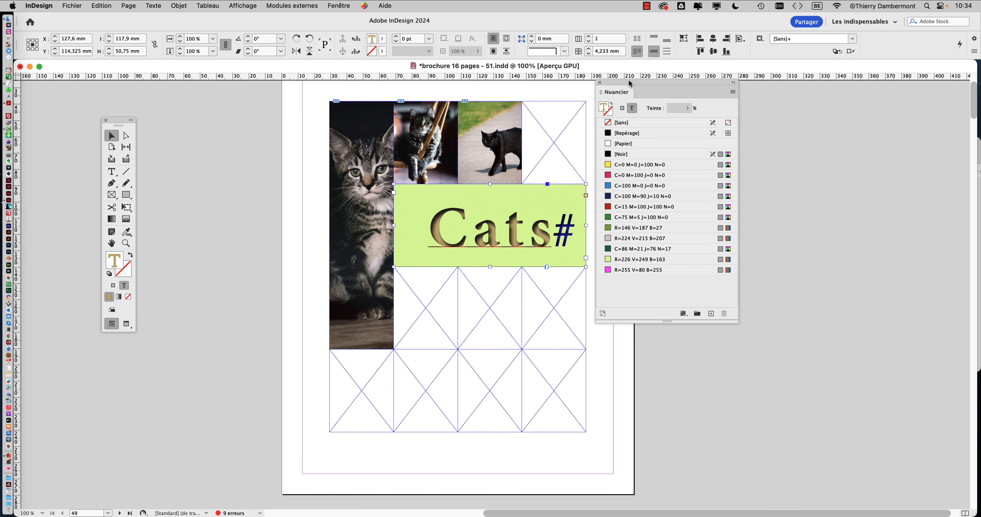
pyautogui.moveTo(629, 83); pyautogui.dragTo(634, 127)
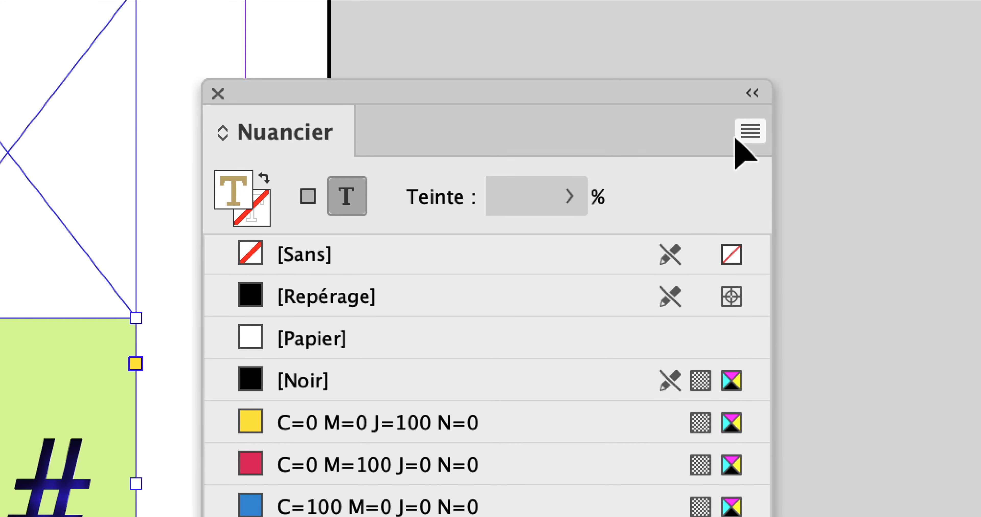
# Create an RVB swatch R=124 V=115 B=97 for the Cats text by sampling the wooden floor in the tall kitten photo.
pyautogui.click(739, 139)
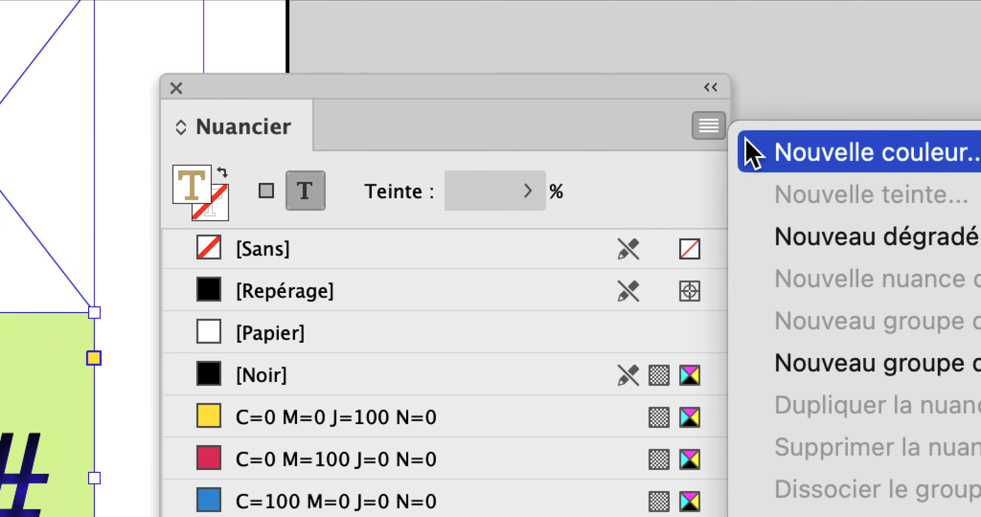
pyautogui.click(794, 156)
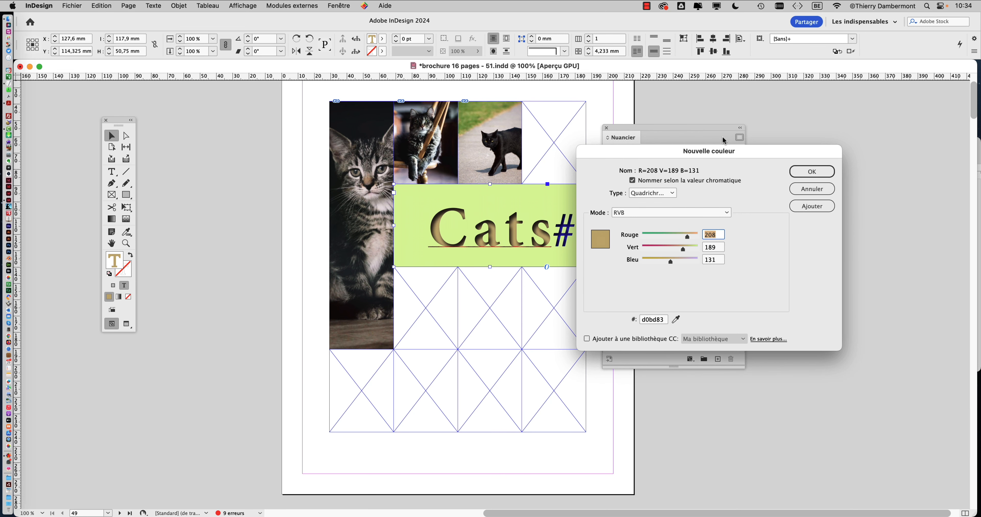
pyautogui.click(677, 322)
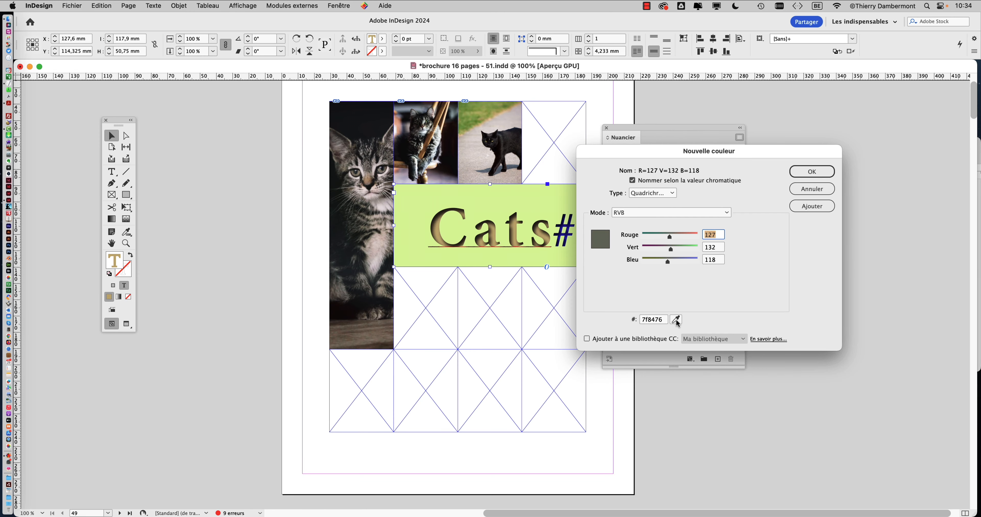
pyautogui.click(676, 320)
pyautogui.click(500, 207)
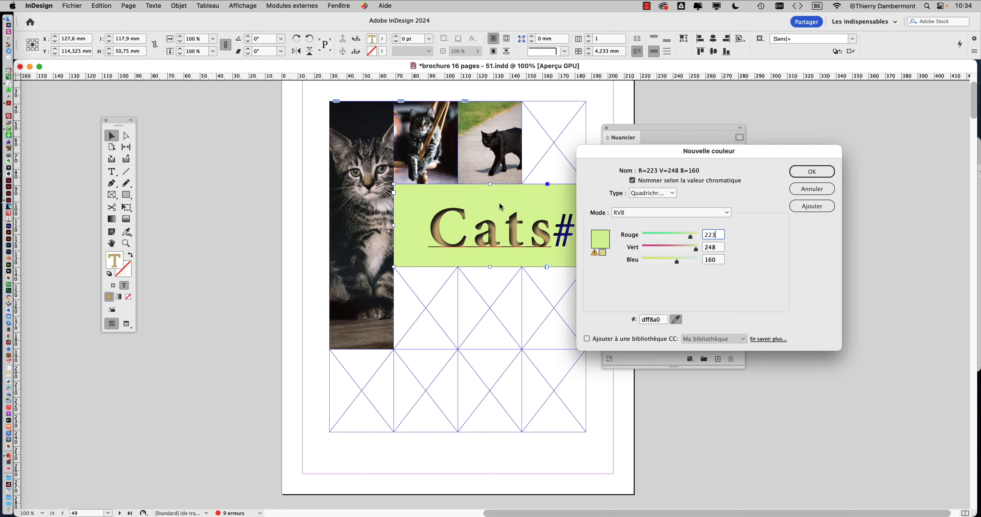
pyautogui.moveTo(500, 207); pyautogui.dragTo(368, 331)
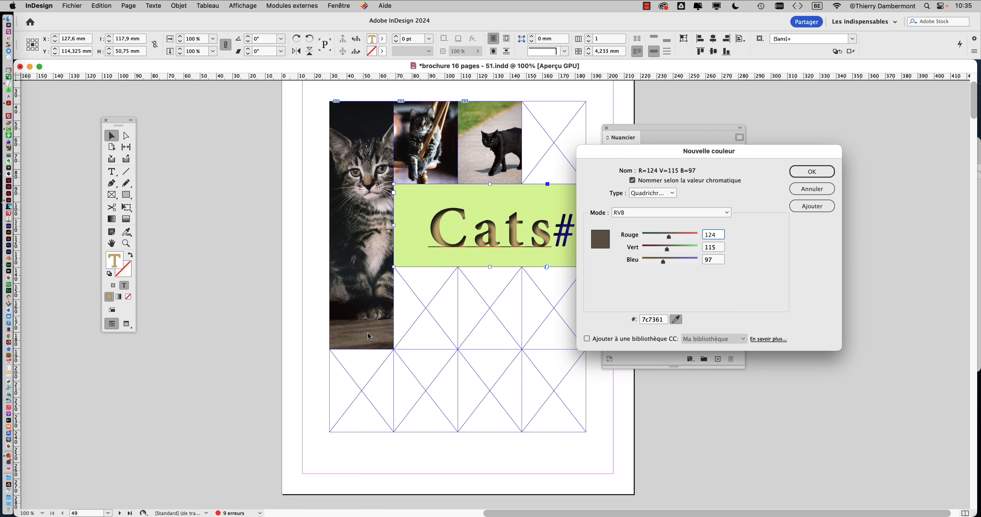
pyautogui.click(803, 192)
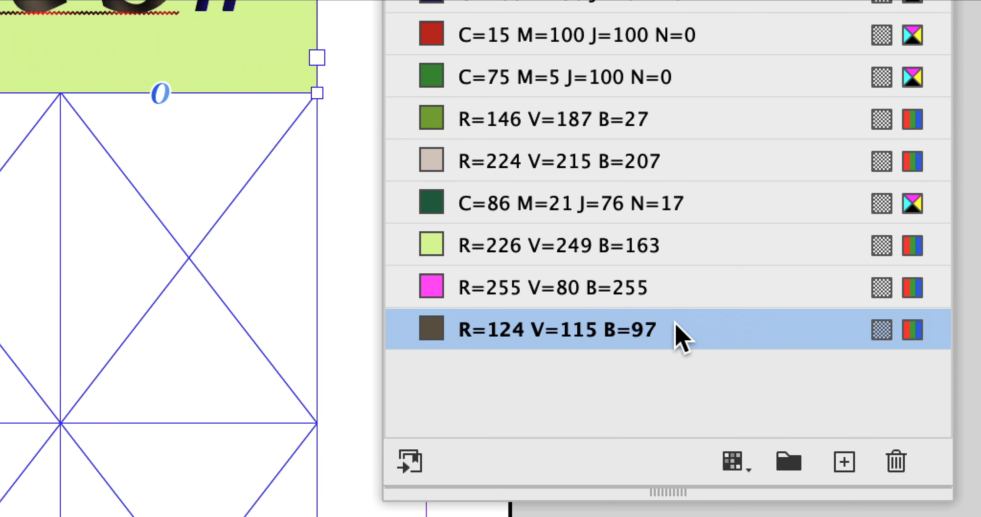
# Change the R=124 V=115 B=97 swatch to Rouge 216, Vert 210 and Bleu 208, sampling the pavement in the black cat photo.
pyautogui.doubleClick(676, 330)
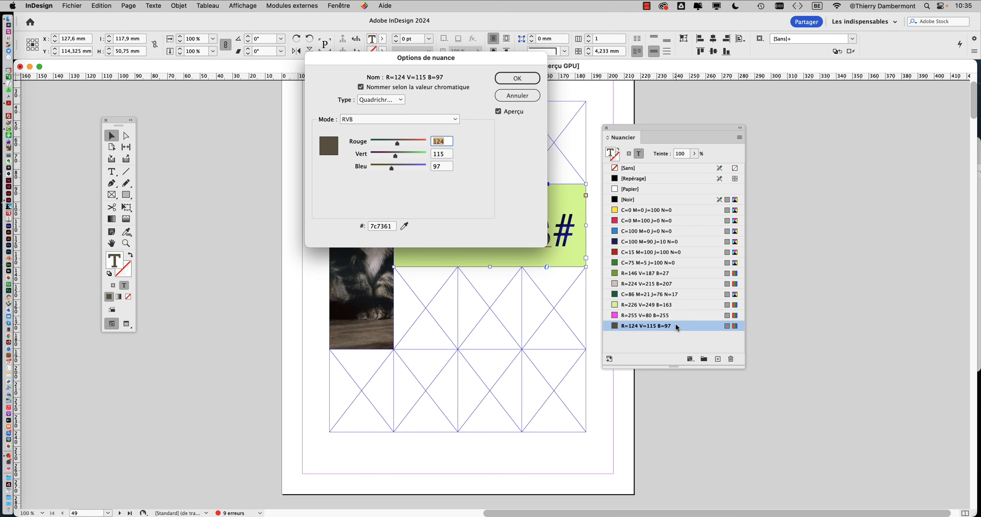
pyautogui.moveTo(426, 58); pyautogui.dragTo(795, 96)
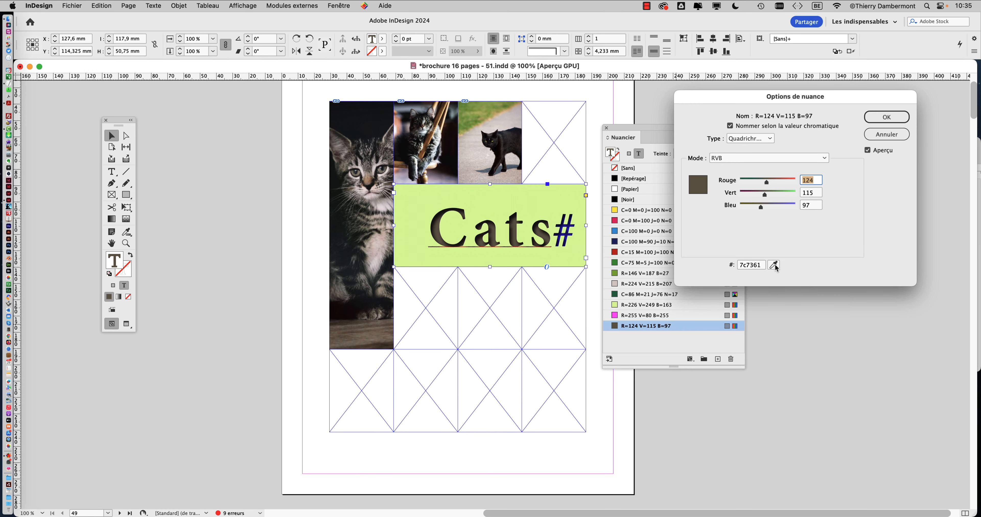
pyautogui.click(775, 266)
pyautogui.click(501, 198)
pyautogui.moveTo(489, 191); pyautogui.dragTo(507, 125)
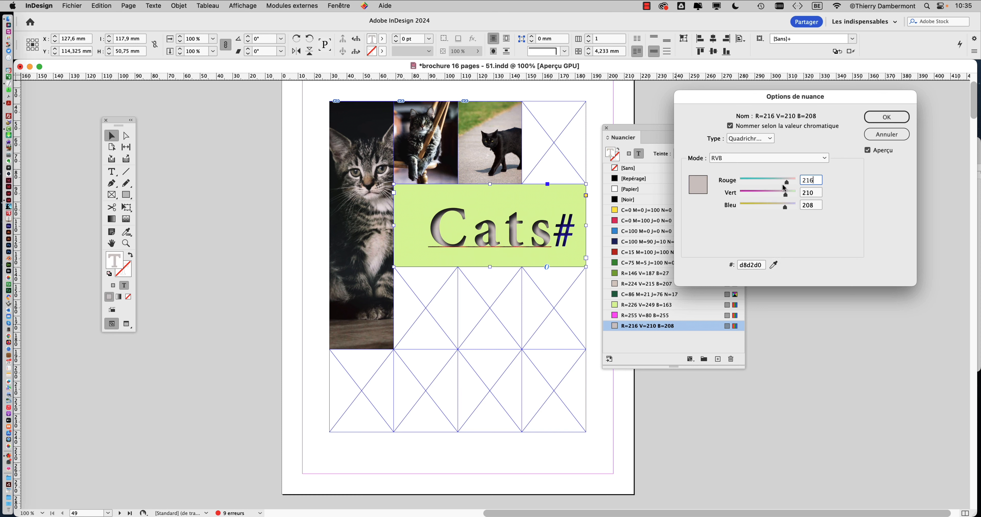
pyautogui.click(886, 116)
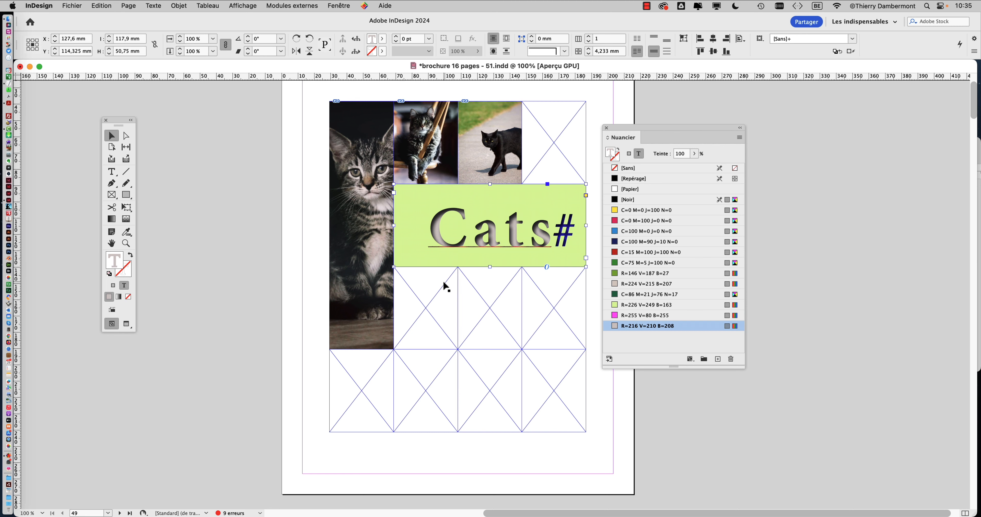
# Deselect the Cats frame and save the document under the new name brochure 16 pages - 52.indd.
pyautogui.moveTo(973, 514); pyautogui.dragTo(626, 513)
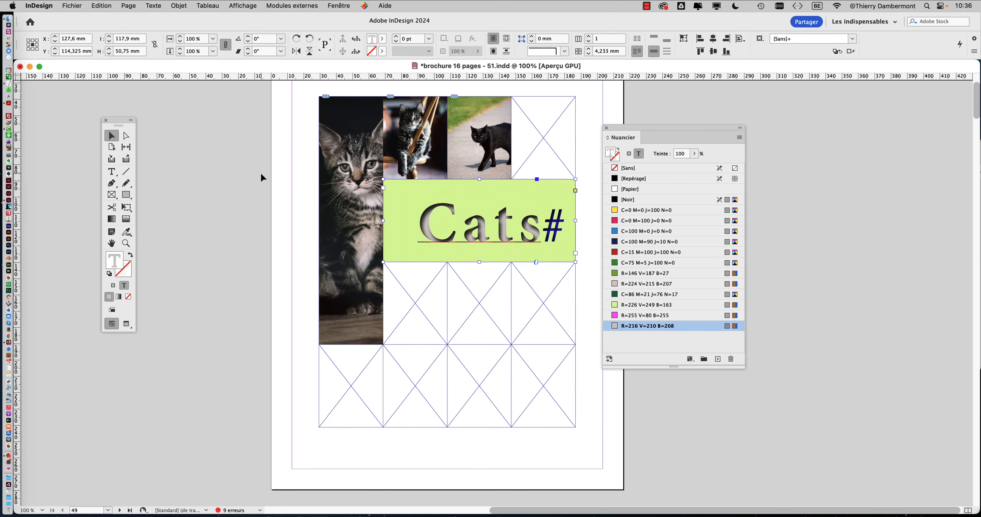
pyautogui.click(223, 231)
pyautogui.click(76, 5)
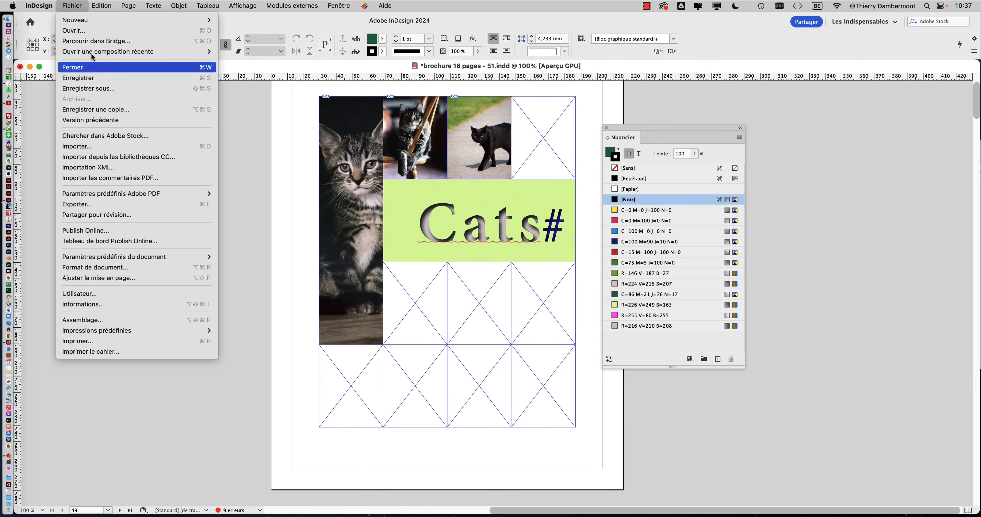
pyautogui.click(101, 89)
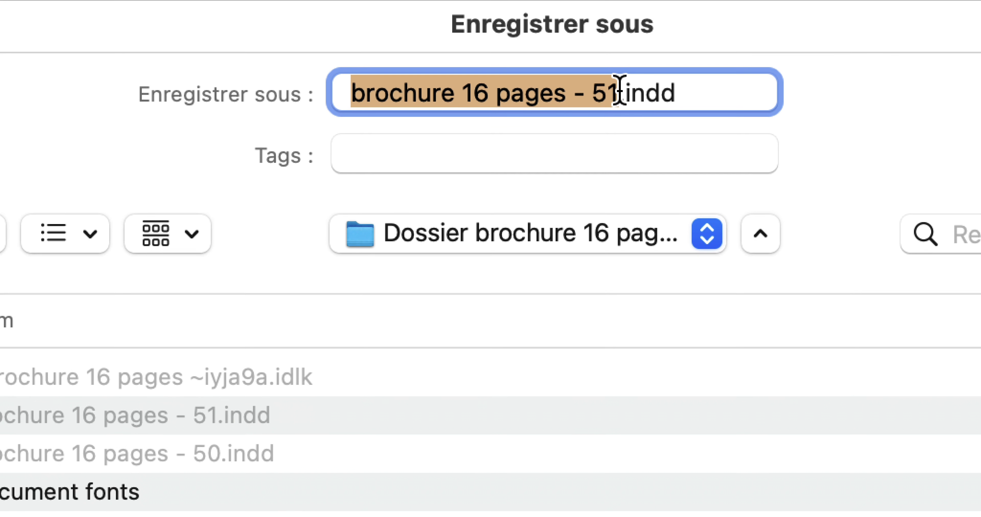
pyautogui.click(622, 92)
pyautogui.press('BackSpace')
pyautogui.write('2')
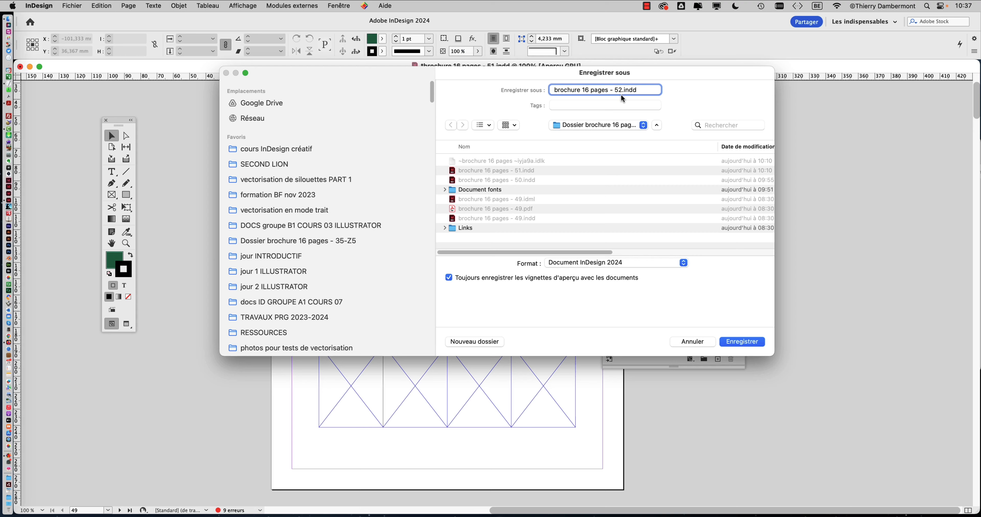
pyautogui.click(749, 341)
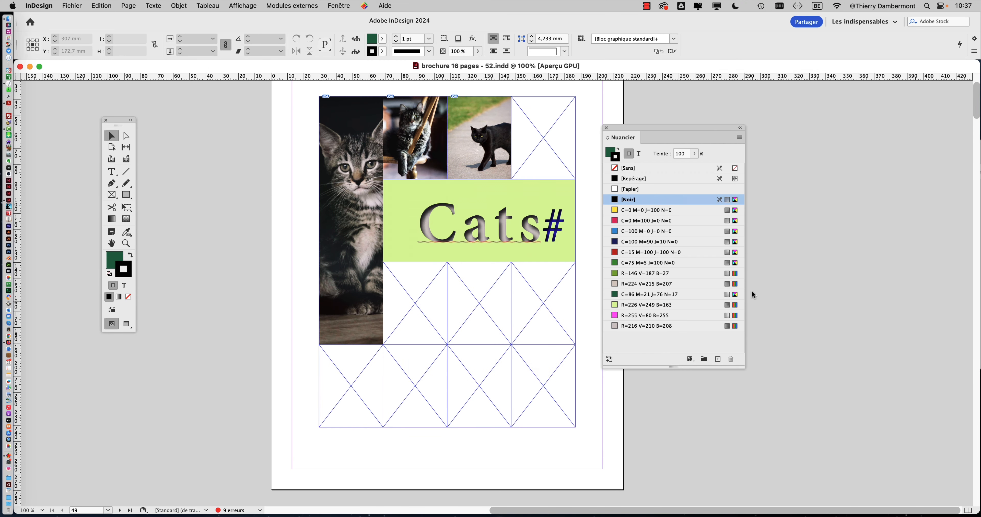
# Move the Nuancier panel clear of the Cats title and turn off dynamic spell checking (Vérification orthographique dynamique).
pyautogui.moveTo(632, 132); pyautogui.dragTo(706, 105)
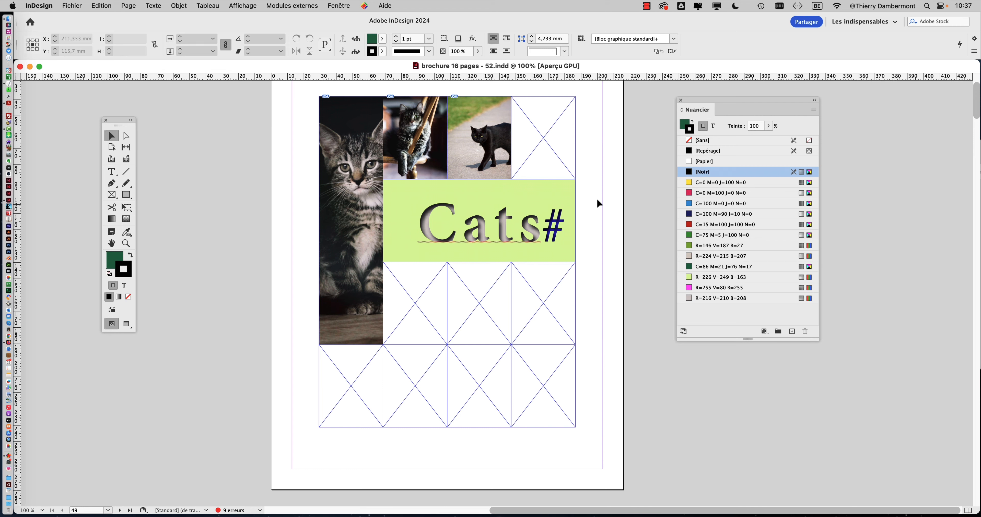
pyautogui.keyDown('alt'); pyautogui.scroll(5, 434, 208); pyautogui.keyUp('alt')
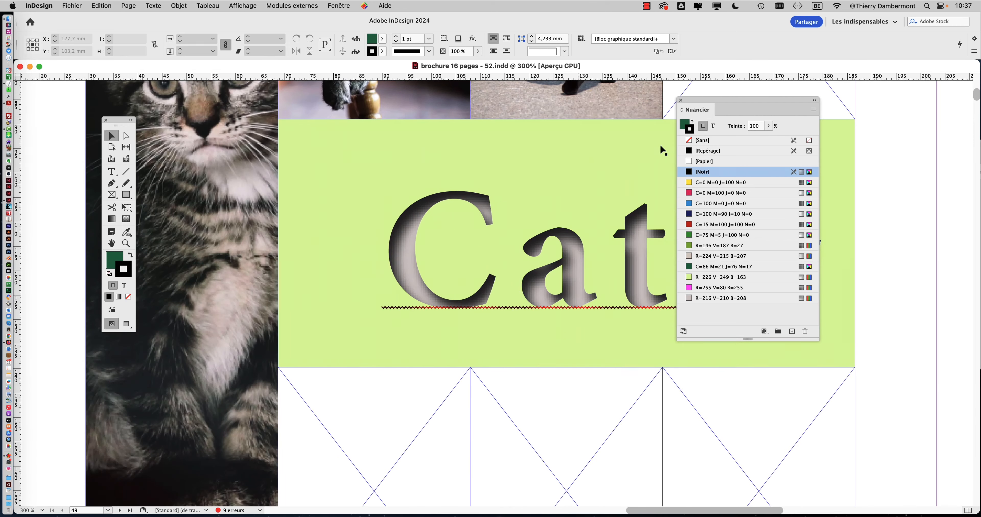
pyautogui.moveTo(687, 106); pyautogui.dragTo(786, 93)
pyautogui.keyDown('alt'); pyautogui.scroll(3, 563, 202); pyautogui.keyUp('alt')
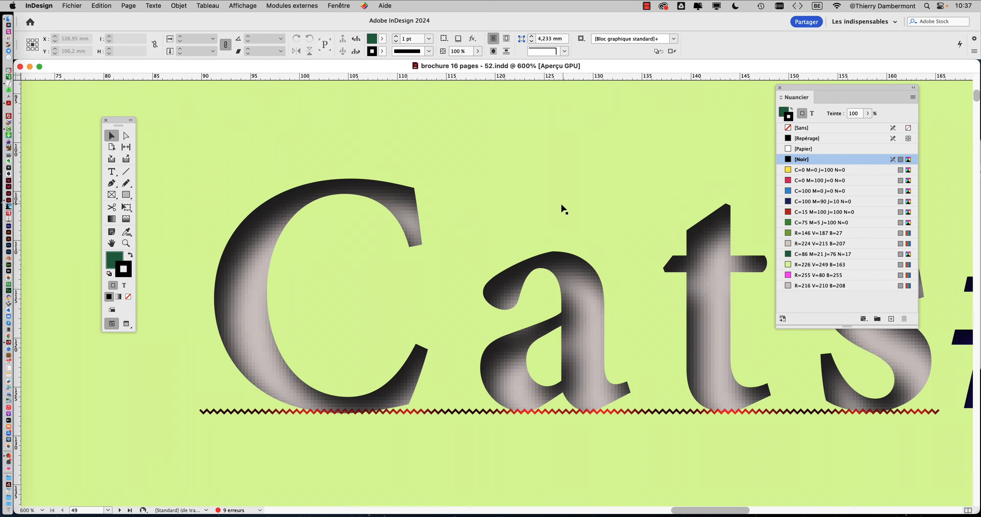
pyautogui.moveTo(354, 210); pyautogui.dragTo(314, 161)
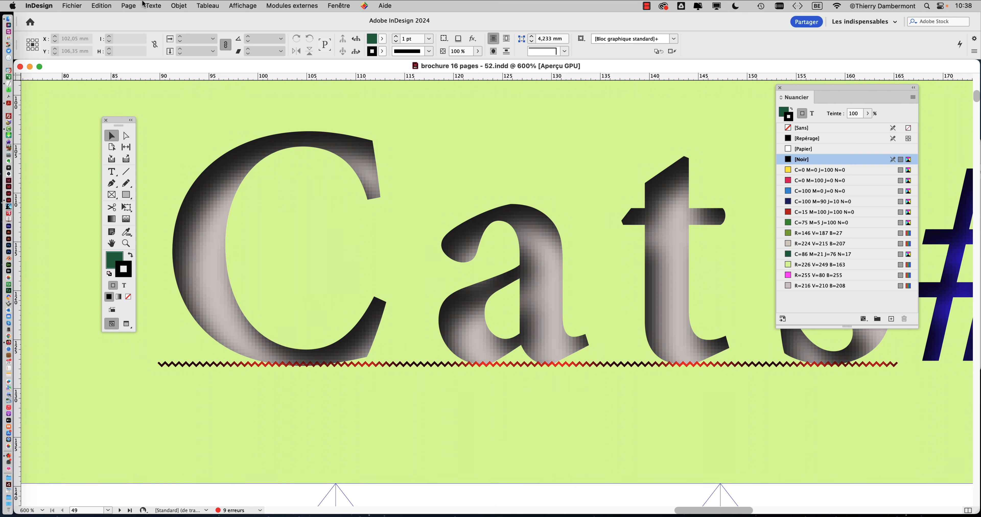
pyautogui.click(151, 5)
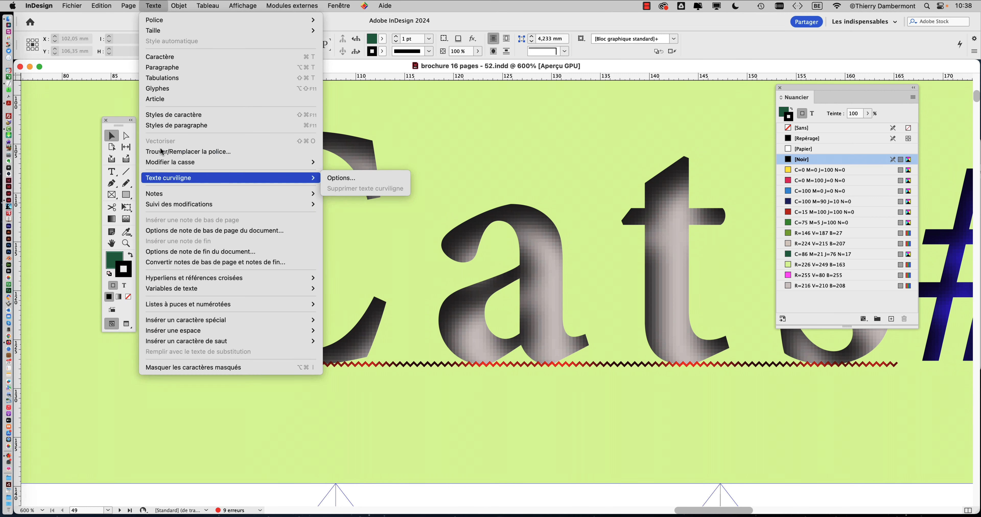
pyautogui.moveTo(98, 6)
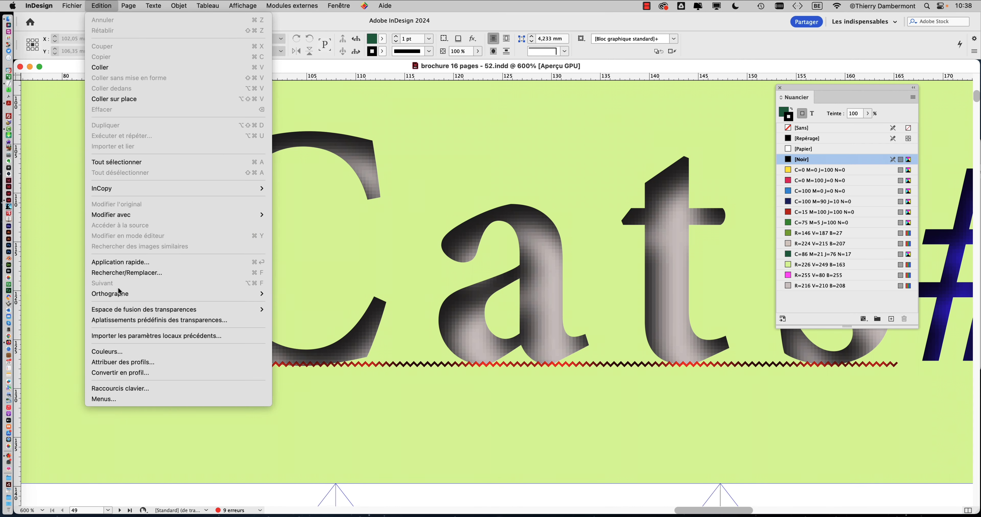
pyautogui.moveTo(118, 297)
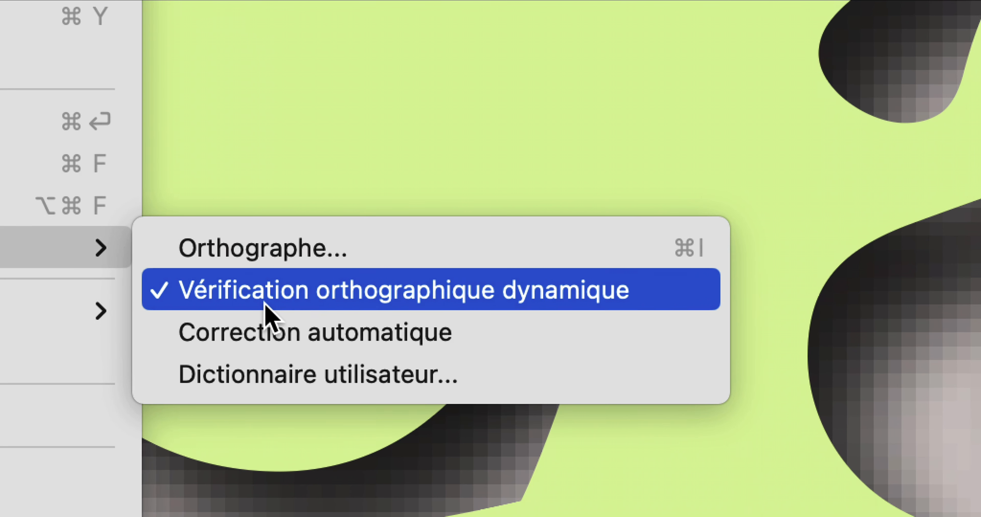
pyautogui.click(262, 304)
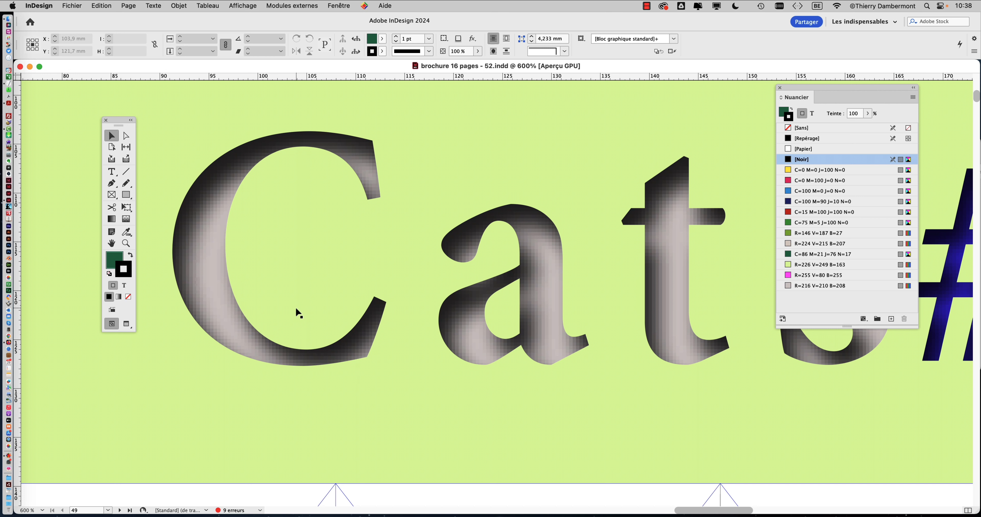
# Select the Cats title frame and make the stroke of its text, not of its container, the active colour target.
pyautogui.scroll(-2, 302, 307)
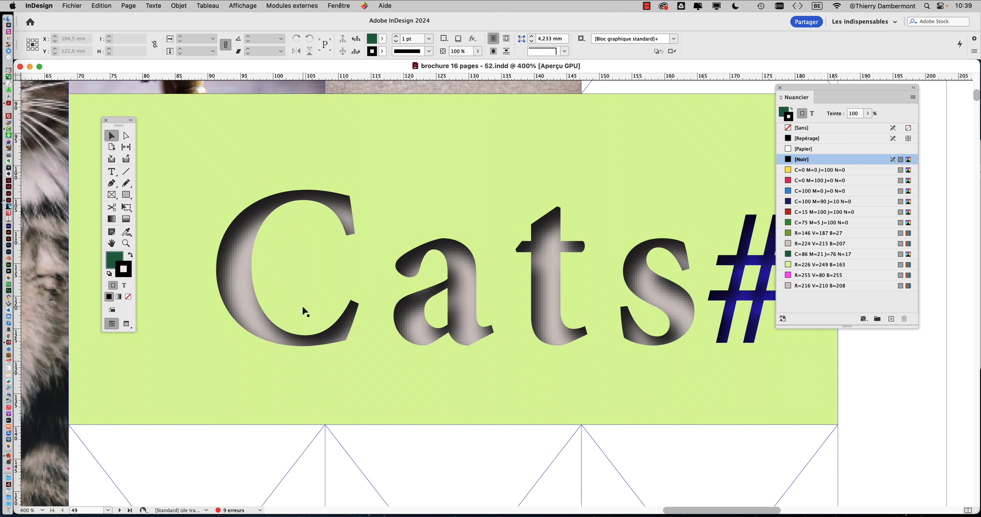
pyautogui.click(209, 156)
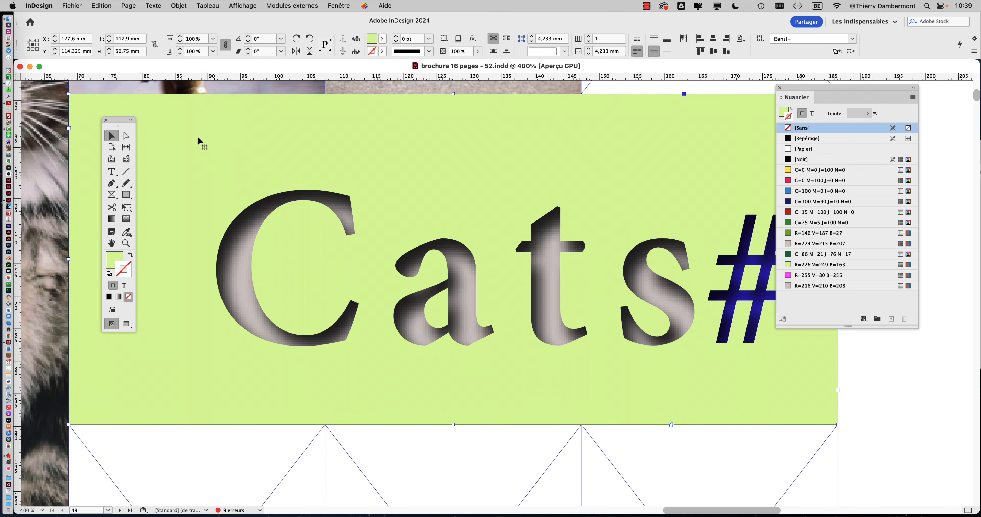
pyautogui.scroll(-1, 376, 175)
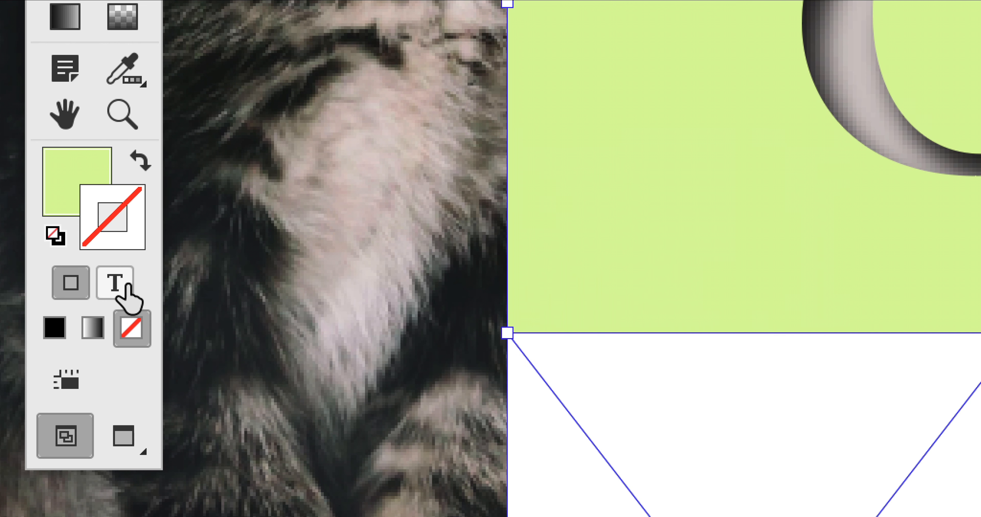
pyautogui.click(125, 287)
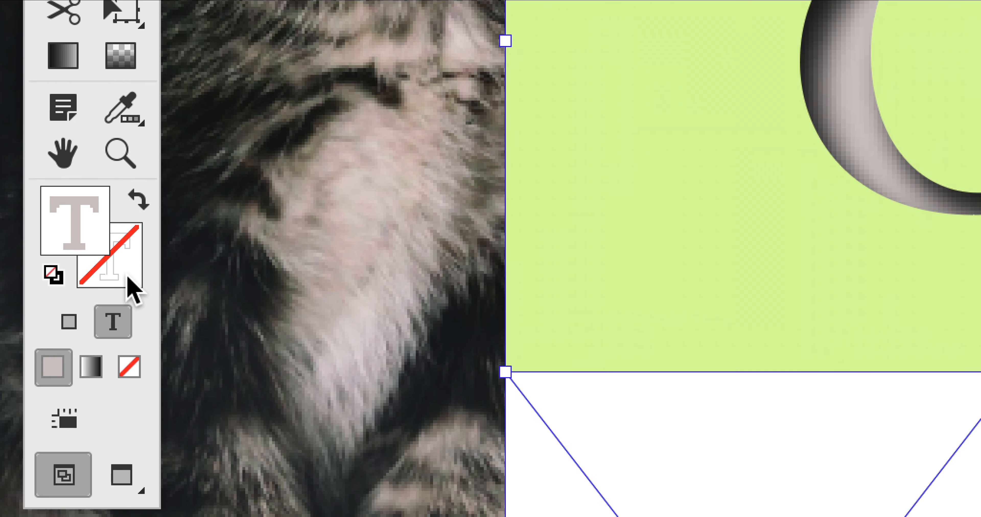
pyautogui.click(129, 232)
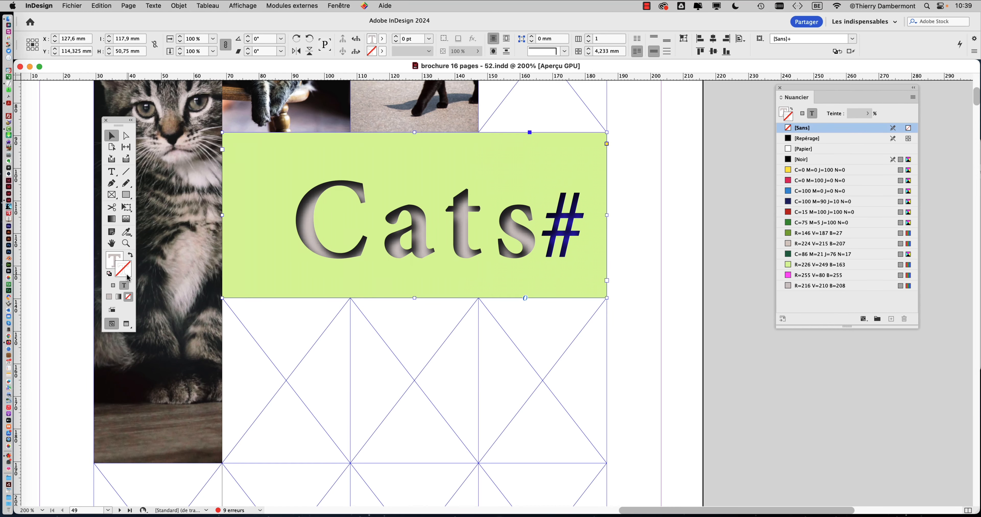
# Start a new RVB colour for the Cats text stroke with Rouge, Vert and Bleu each set to 50.
pyautogui.moveTo(788, 85); pyautogui.dragTo(646, 109)
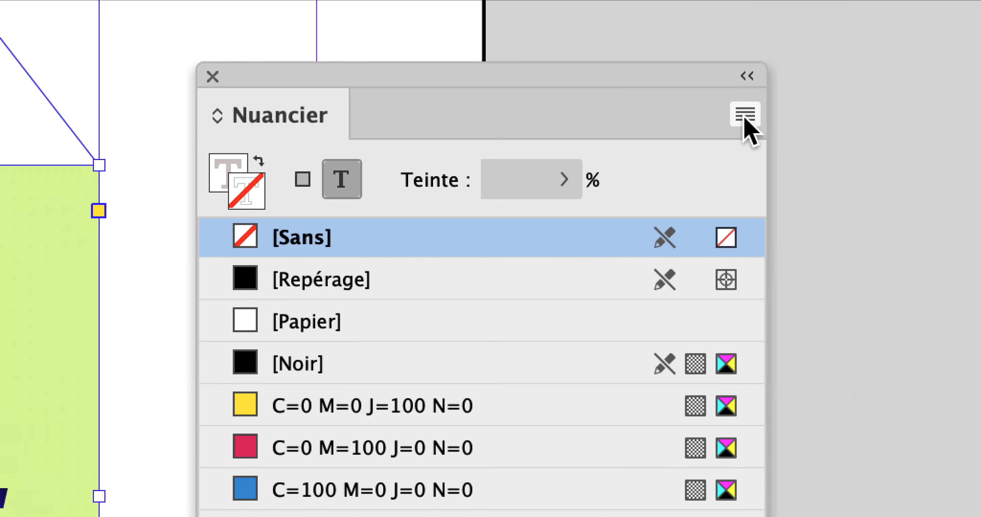
pyautogui.click(980, 154)
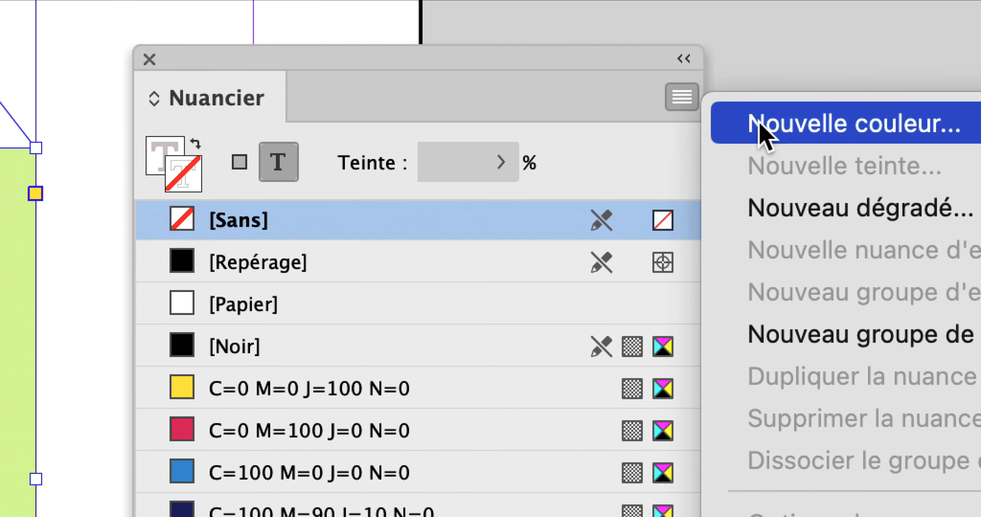
pyautogui.click(759, 124)
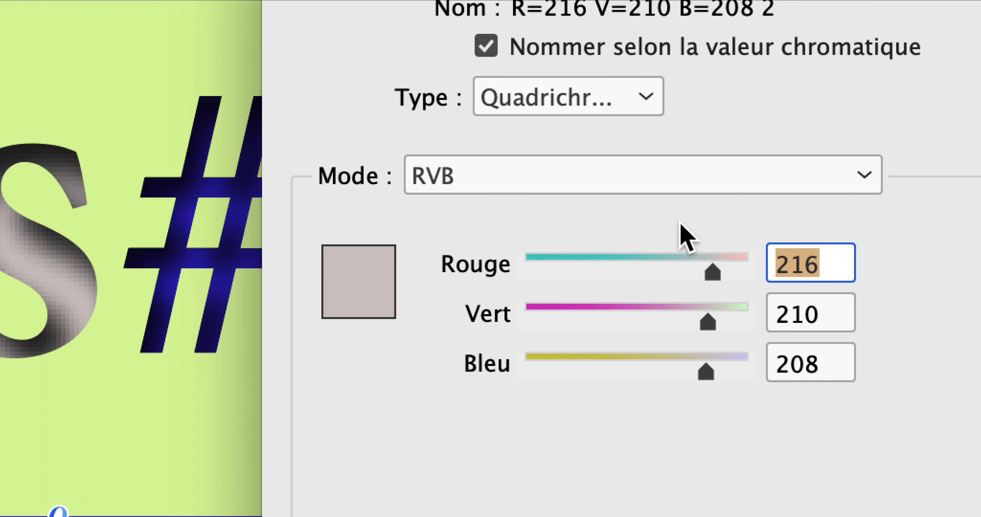
pyautogui.click(652, 182)
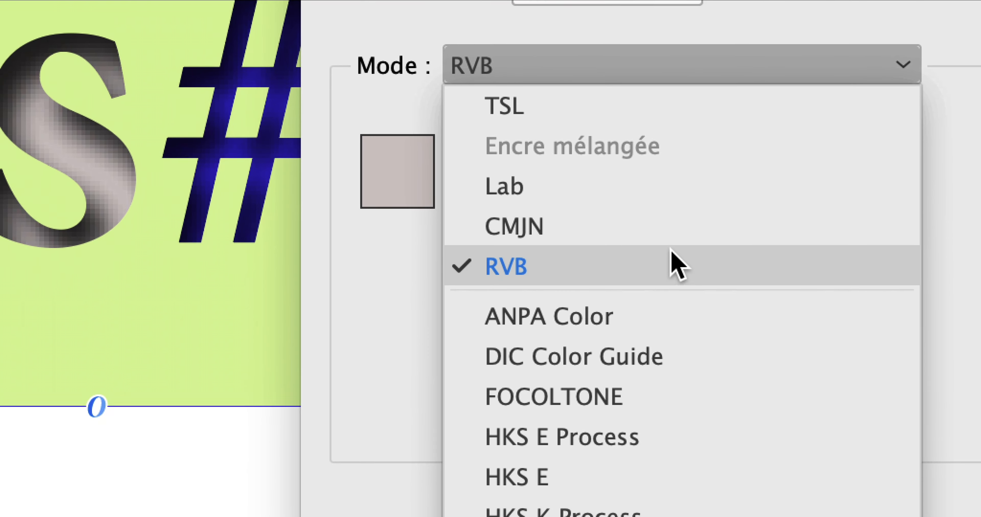
pyautogui.click(678, 265)
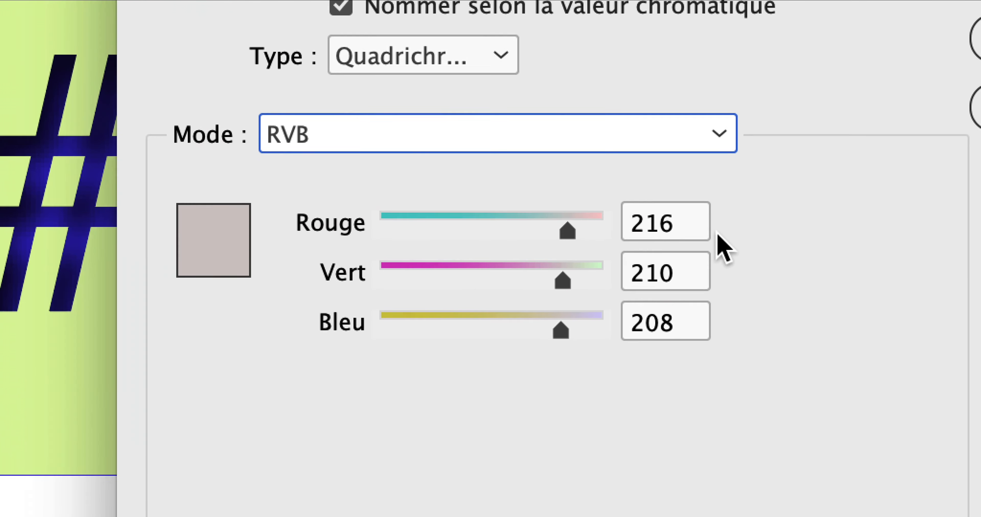
pyautogui.click(809, 154)
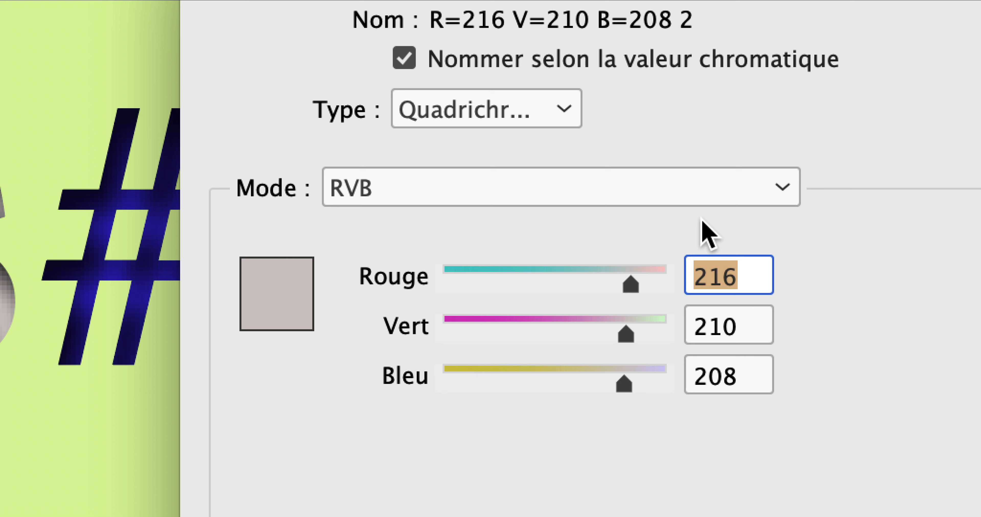
pyautogui.write('50')
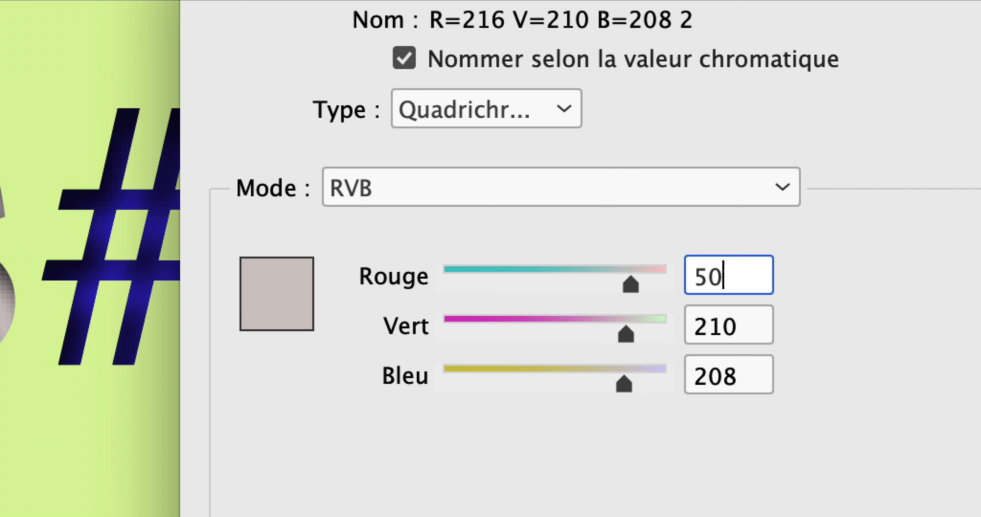
pyautogui.press('Tab')
pyautogui.write('50')
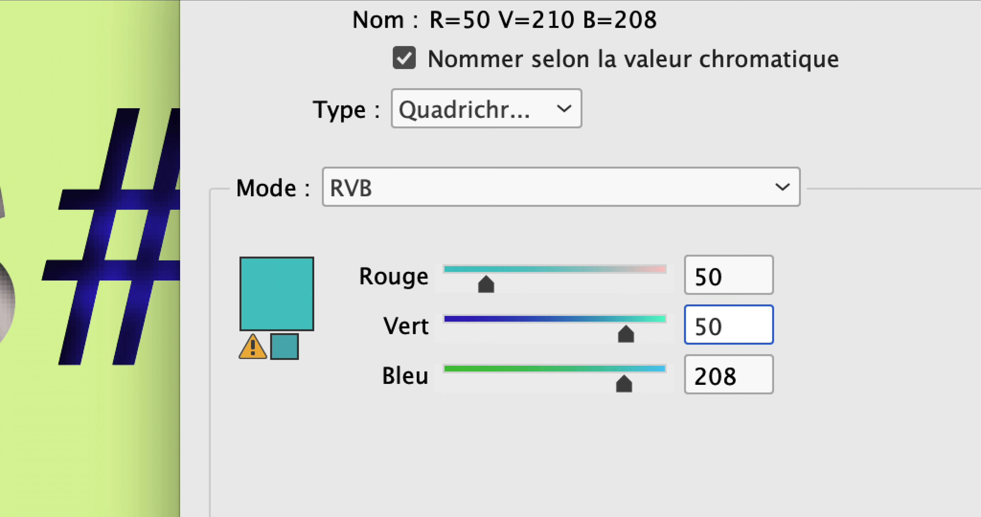
pyautogui.press('Tab')
pyautogui.write('50')
pyautogui.press('Tab')
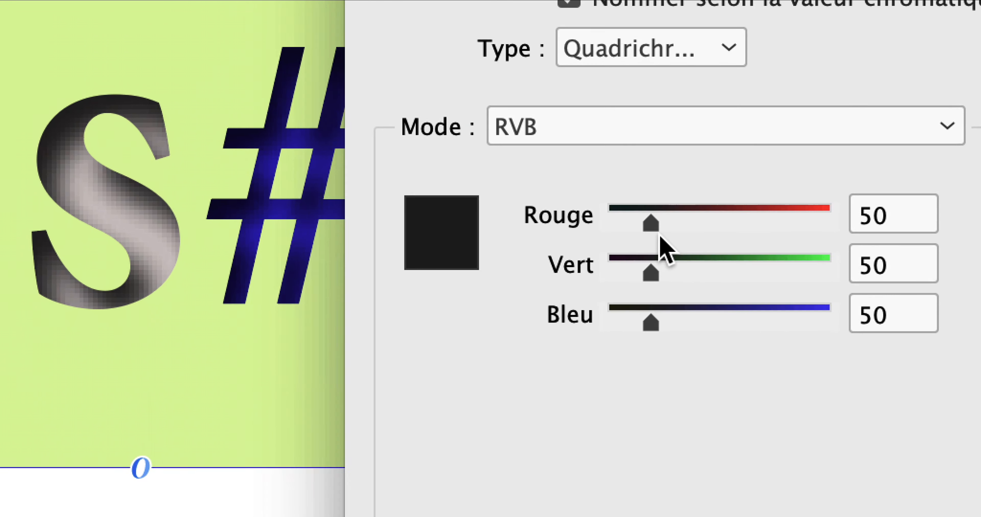
# Lighten the new grey by moving its three RVB channels together to 111 and create the swatch.
pyautogui.moveTo(486, 286); pyautogui.dragTo(497, 286)
pyautogui.moveTo(660, 234)
pyautogui.mouseDown()
pyautogui.moveTo(747, 233)
pyautogui.moveTo(668, 234)
pyautogui.mouseUp()
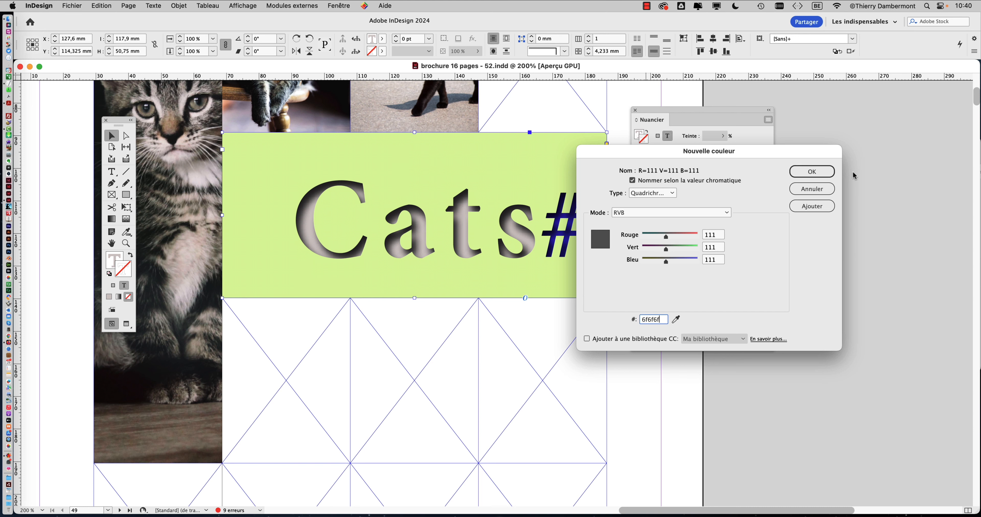
pyautogui.click(811, 171)
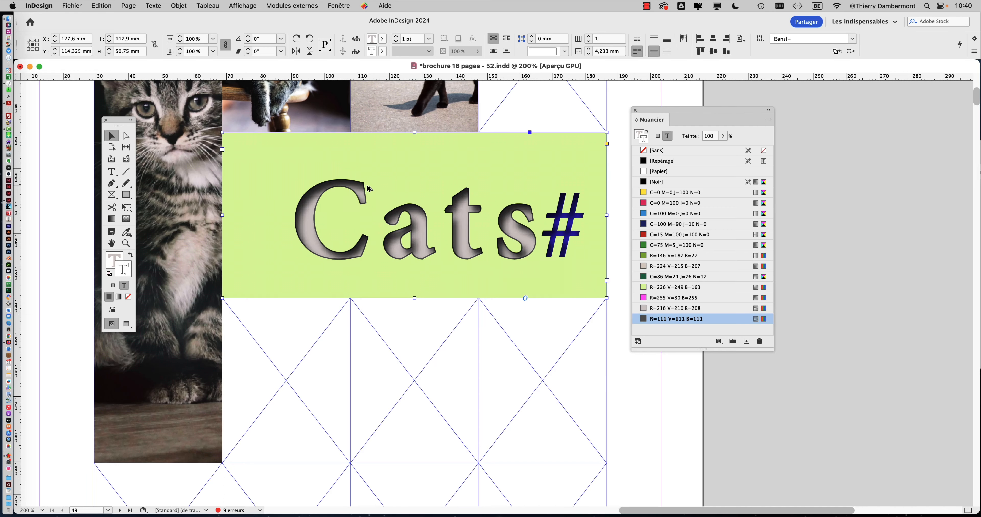
# Save the document under the new name brochure 16 pages - 53.indd and move the Nuancier panel farther from the Cats frame.
pyautogui.moveTo(688, 114); pyautogui.dragTo(774, 115)
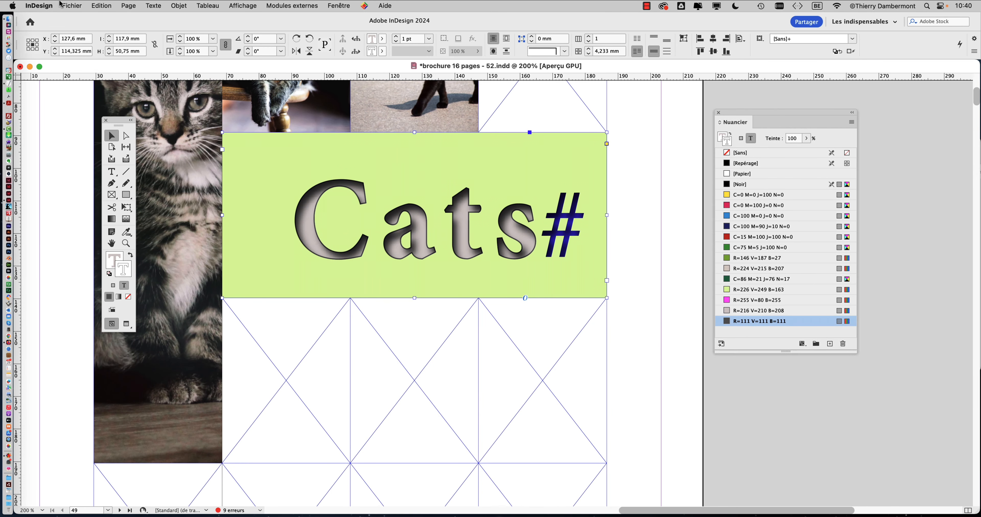
pyautogui.click(77, 5)
pyautogui.click(105, 91)
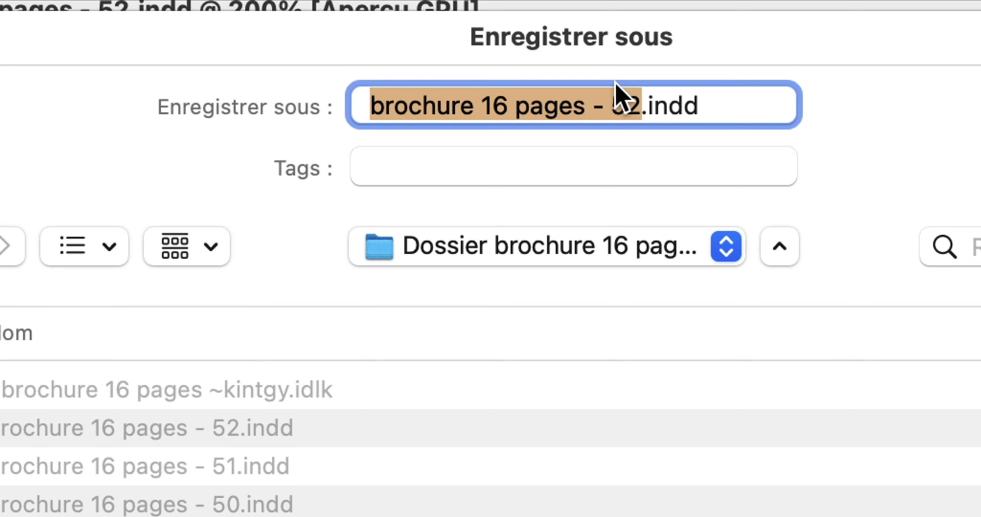
pyautogui.click(636, 105)
pyautogui.press('BackSpace')
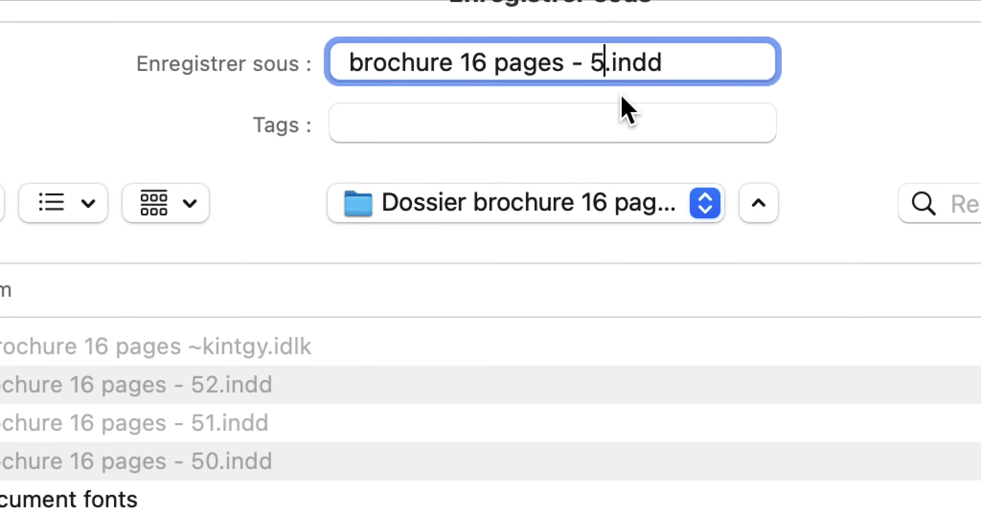
pyautogui.write('3')
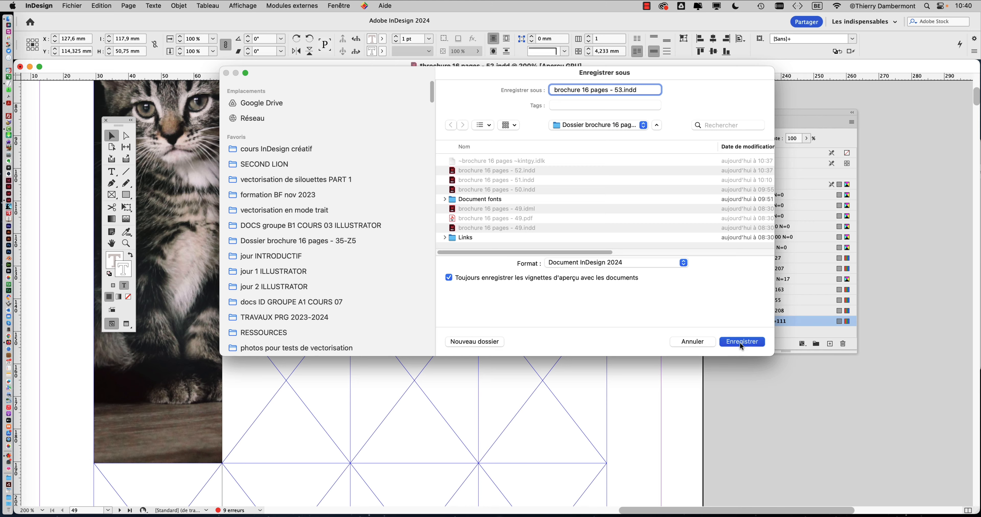
pyautogui.click(739, 342)
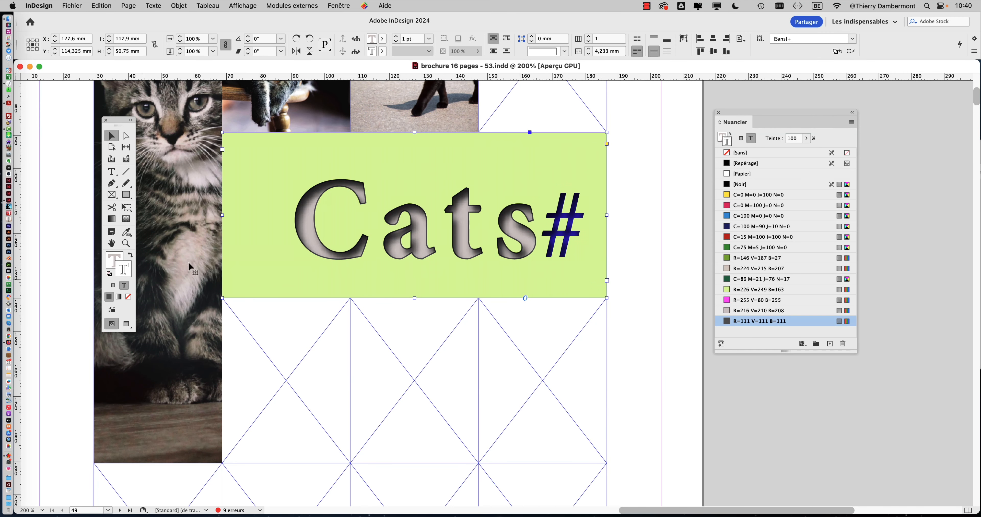
pyautogui.moveTo(764, 114); pyautogui.dragTo(830, 101)
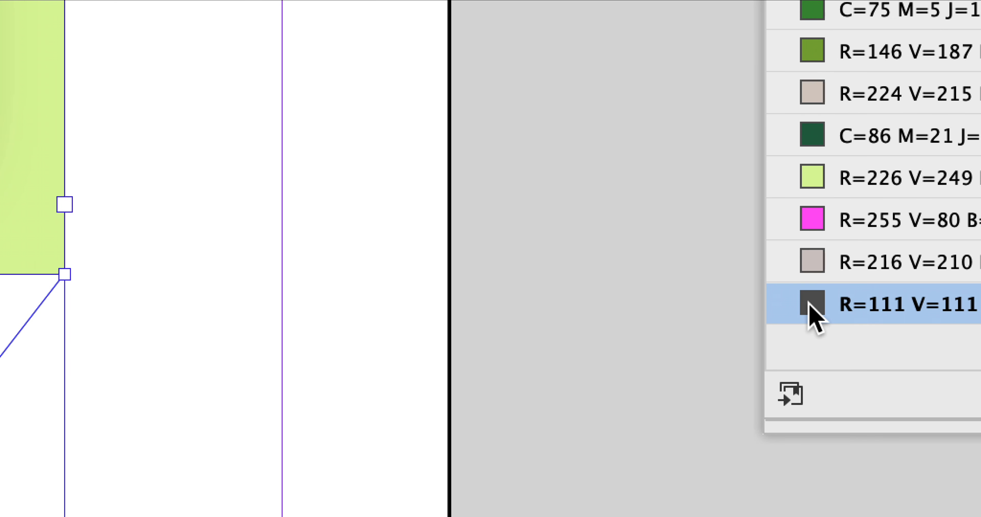
# Edit the dark grey swatch of the Cats text stroke and lighten its three RVB channels together to 206.
pyautogui.doubleClick(808, 307)
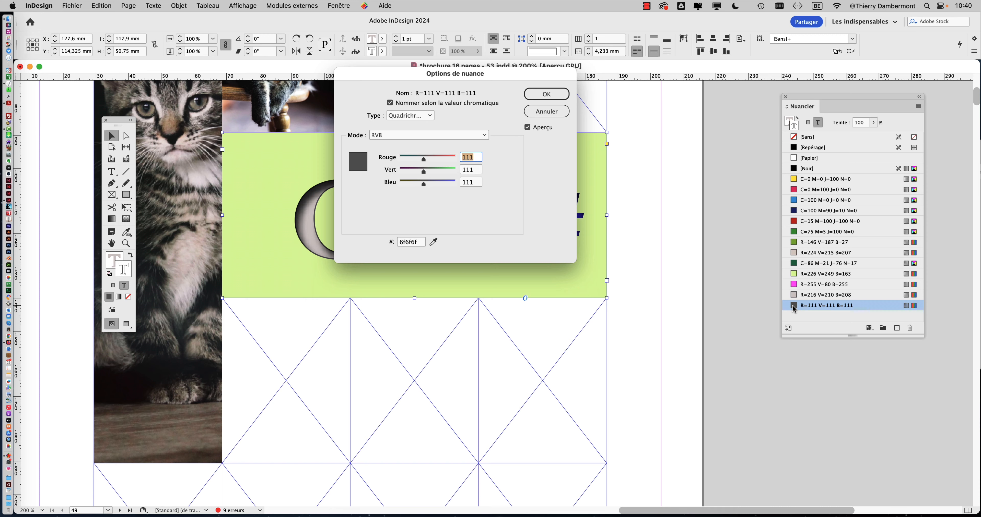
pyautogui.moveTo(529, 76); pyautogui.dragTo(826, 70)
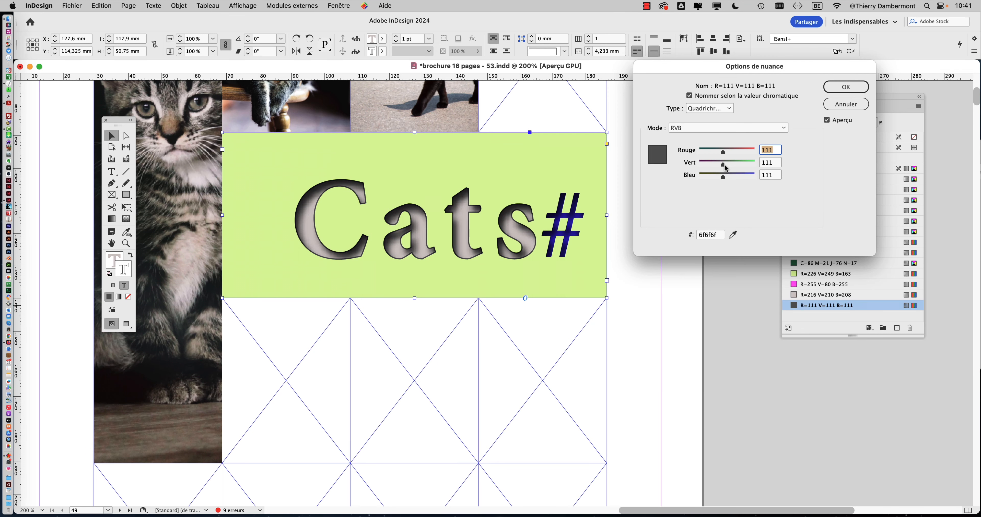
pyautogui.moveTo(726, 168); pyautogui.dragTo(744, 166)
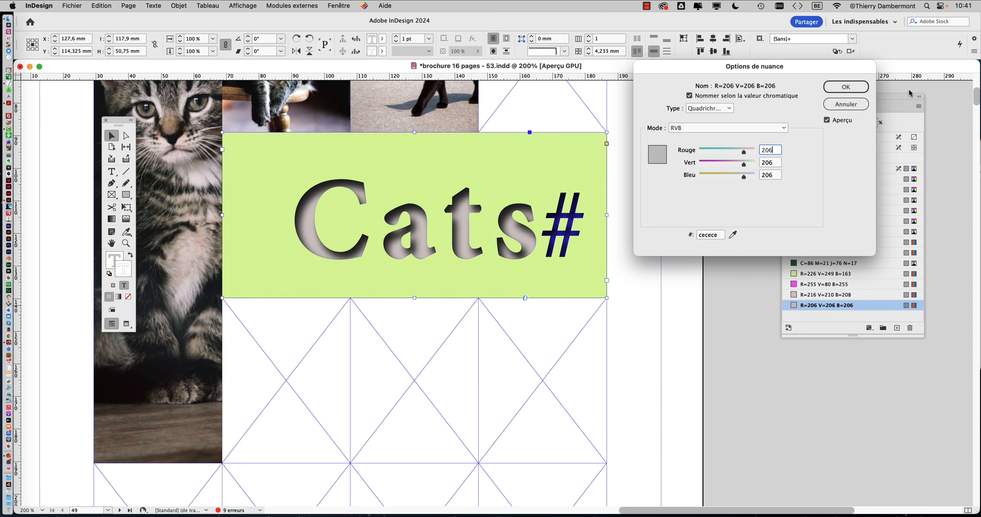
pyautogui.click(839, 89)
# Lighten the grey text-stroke swatch further, moving Rouge, Vert and Bleu together to 246.
pyautogui.scroll(4, 461, 200)
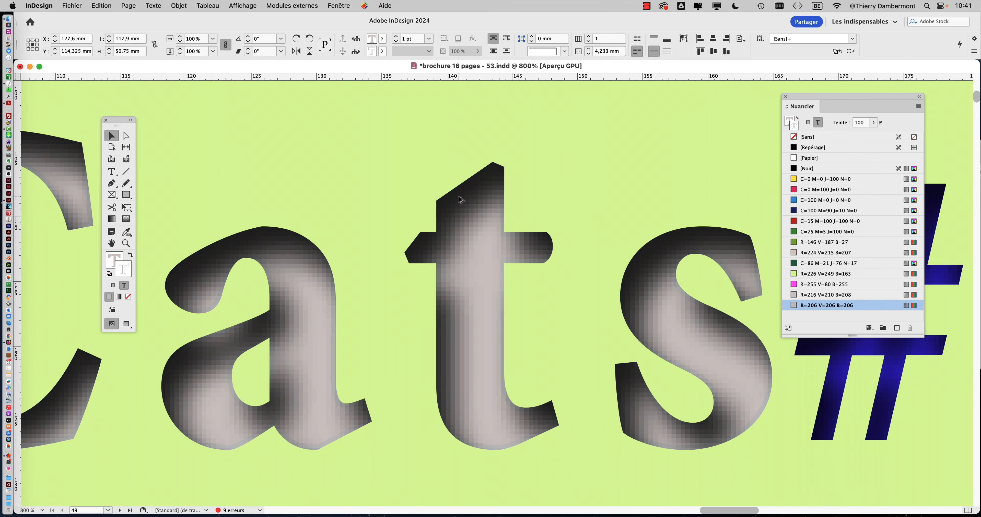
pyautogui.doubleClick(795, 307)
pyautogui.moveTo(743, 152)
pyautogui.mouseDown()
pyautogui.moveTo(718, 152)
pyautogui.moveTo(753, 153)
pyautogui.mouseUp()
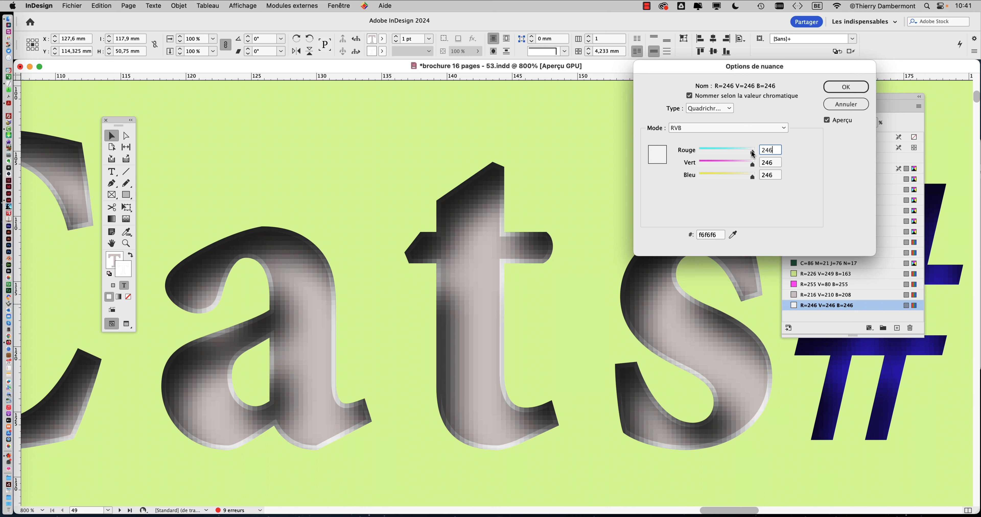
pyautogui.click(837, 91)
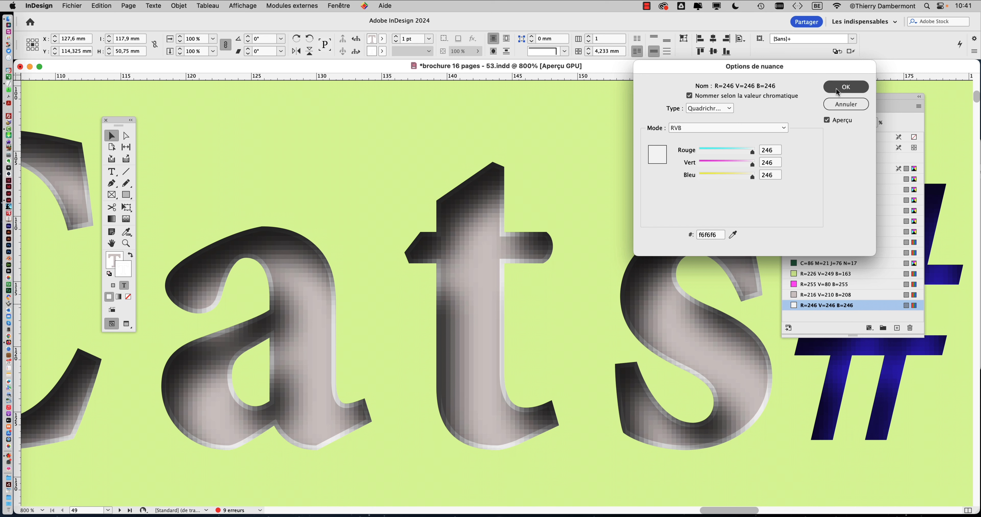
# Show the Contour settings and thin the Cats text stroke, trying 0,25 pt and settling on 0,5 pt.
pyautogui.click(336, 6)
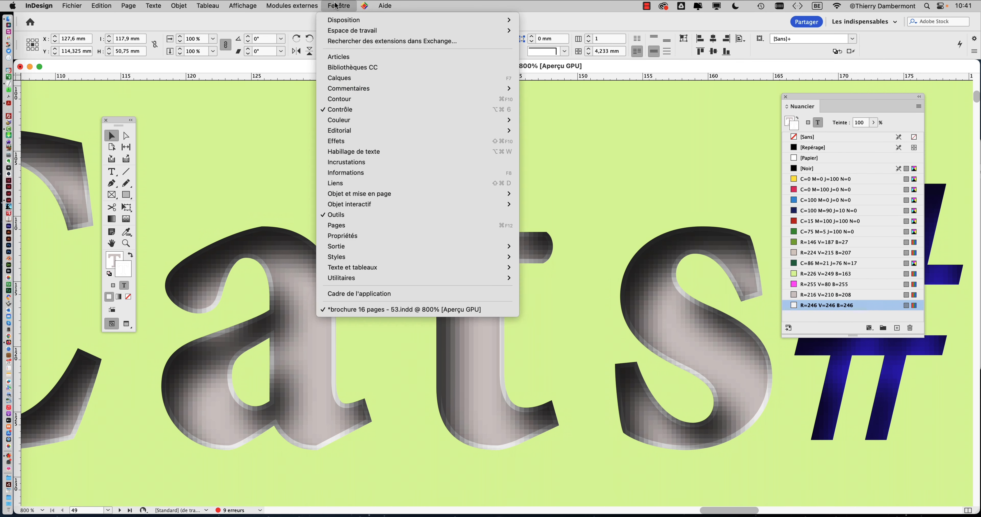
pyautogui.click(357, 98)
pyautogui.moveTo(687, 114); pyautogui.dragTo(591, 132)
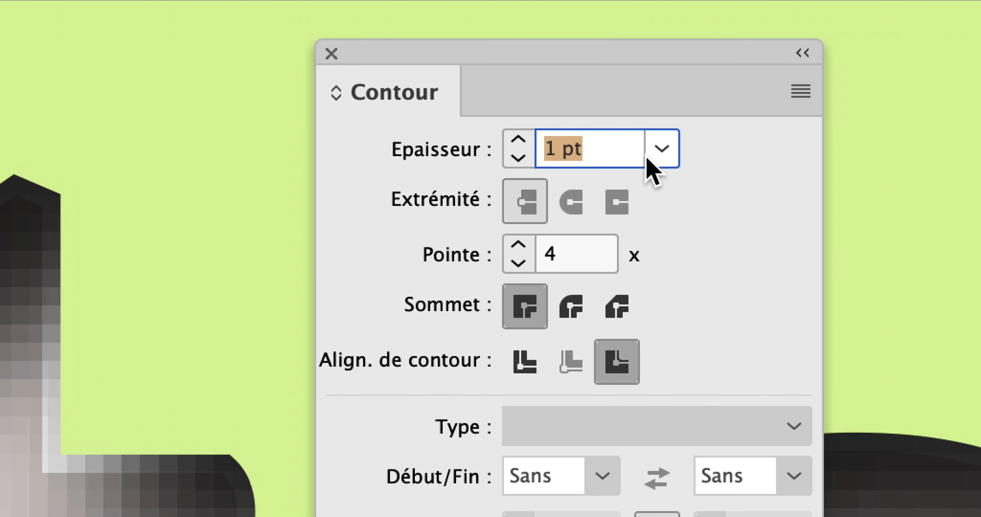
pyautogui.click(653, 157)
pyautogui.click(588, 230)
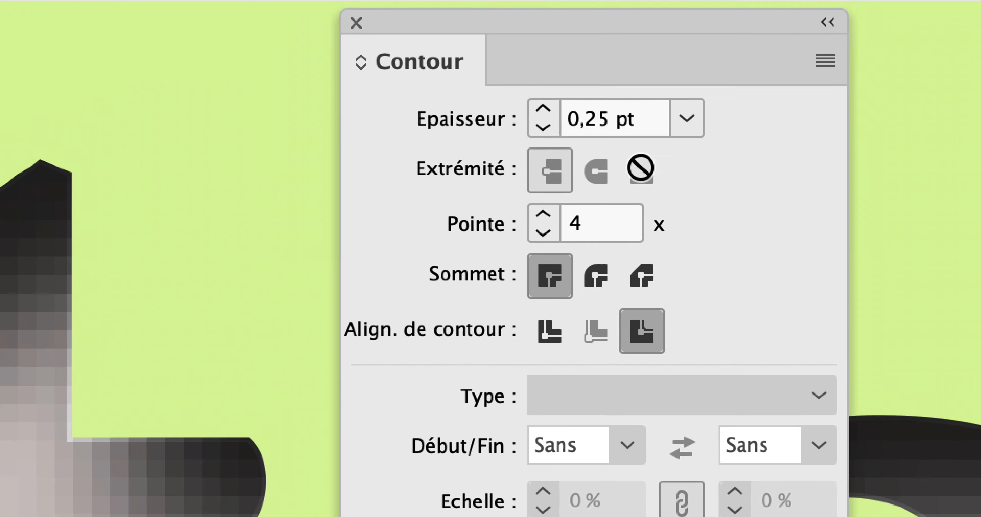
pyautogui.click(712, 85)
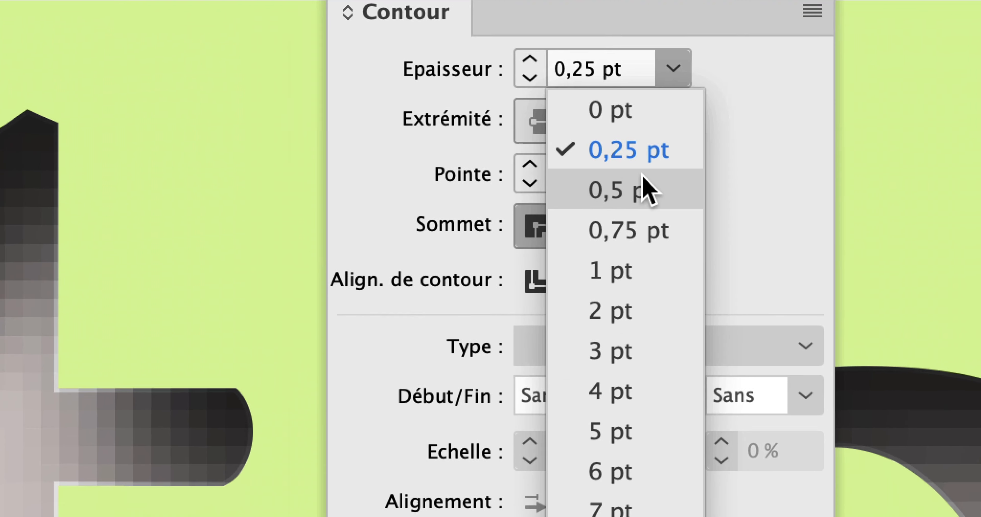
pyautogui.click(676, 209)
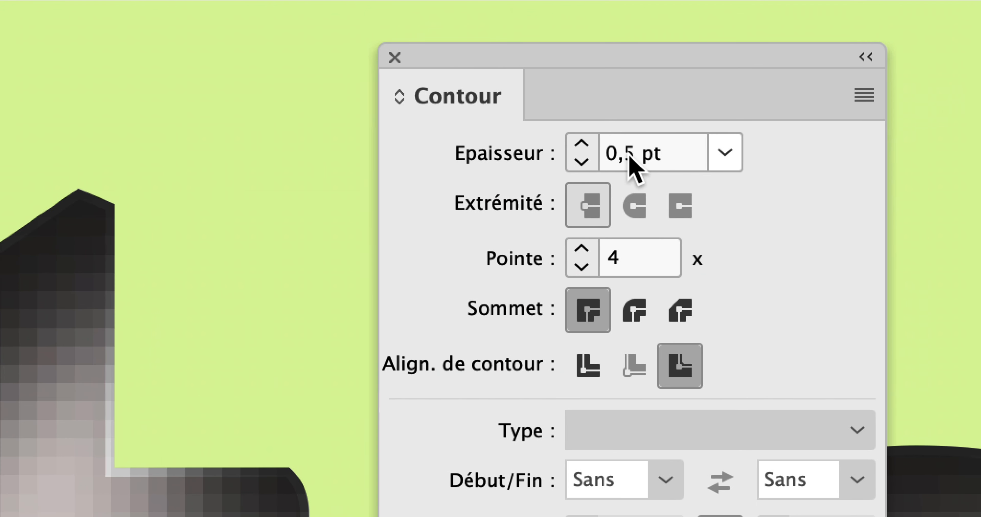
pyautogui.click(585, 61)
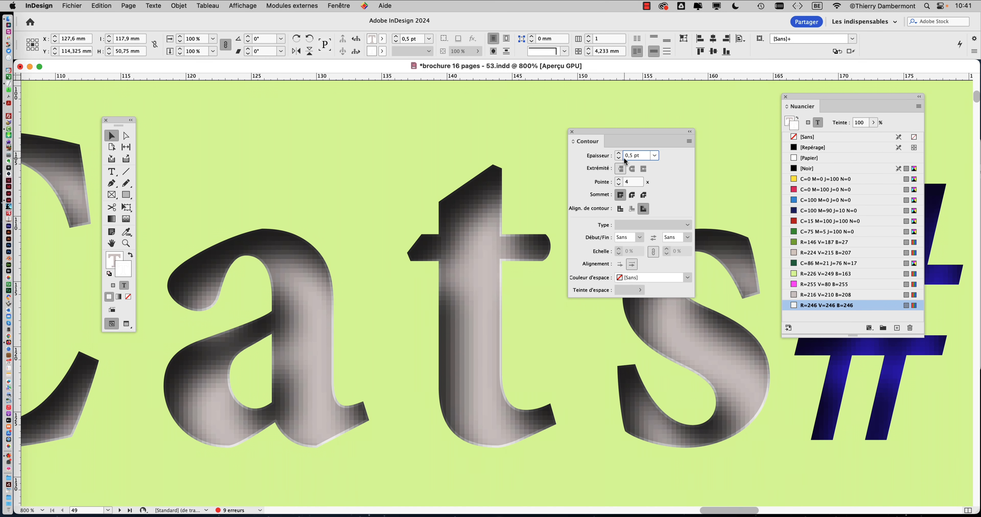
# Examine the edges of the Cats letters with the thin light stroke at several magnifications.
pyautogui.scroll(-1, 337, 301)
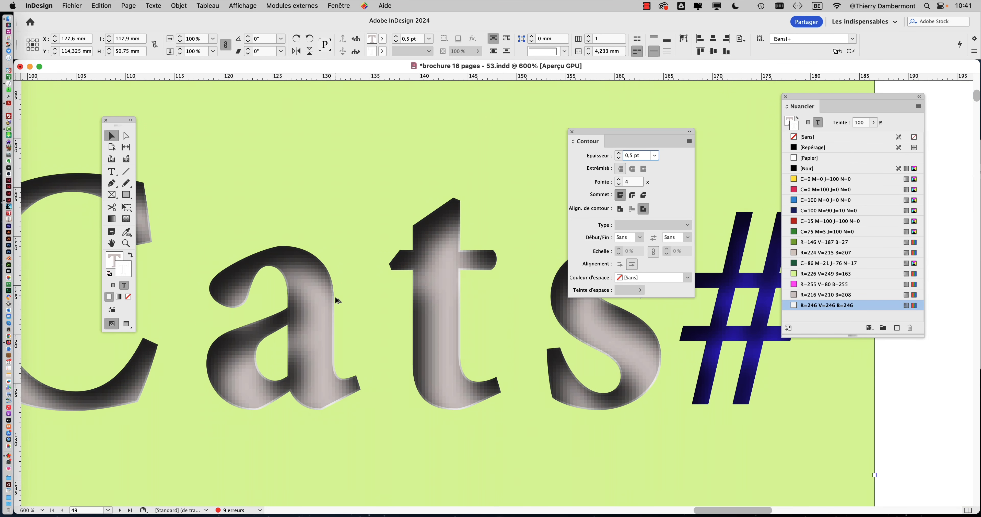
pyautogui.scroll(3, 348, 423)
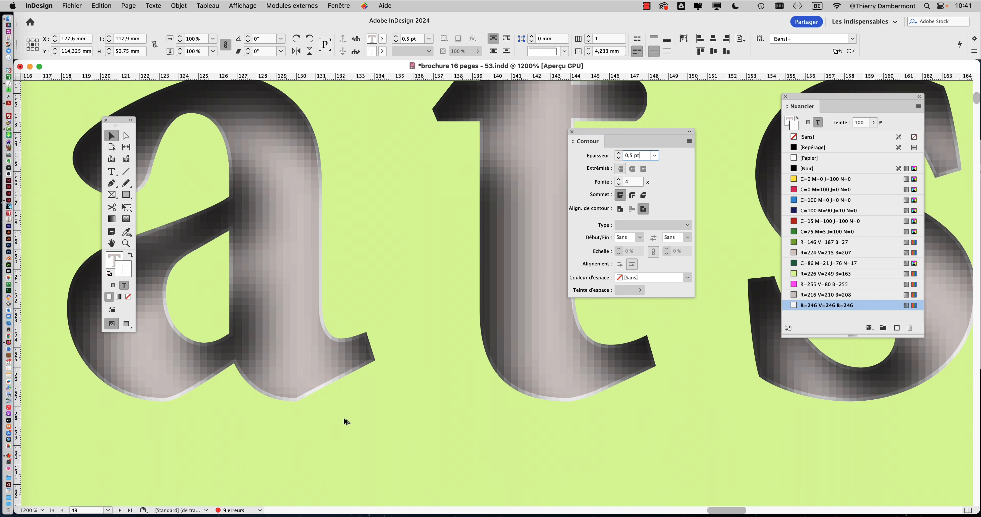
pyautogui.scroll(1, 331, 418)
pyautogui.scroll(-4, 329, 415)
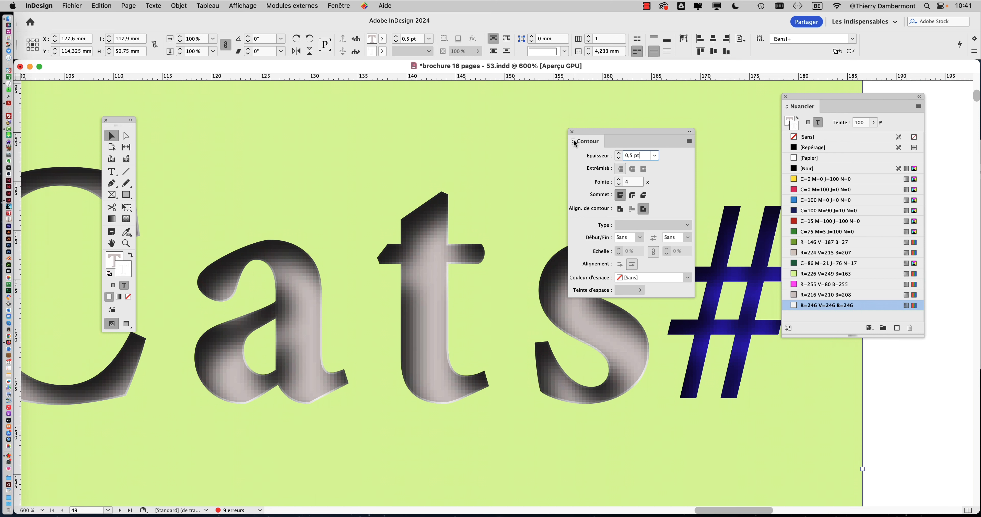
pyautogui.scroll(1, 371, 352)
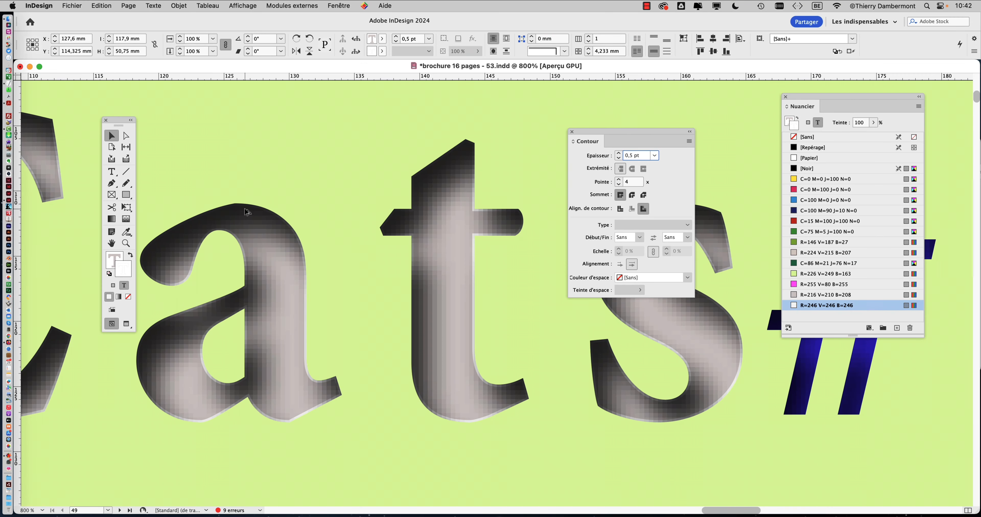
pyautogui.scroll(-2, 313, 257)
pyautogui.scroll(2, 313, 256)
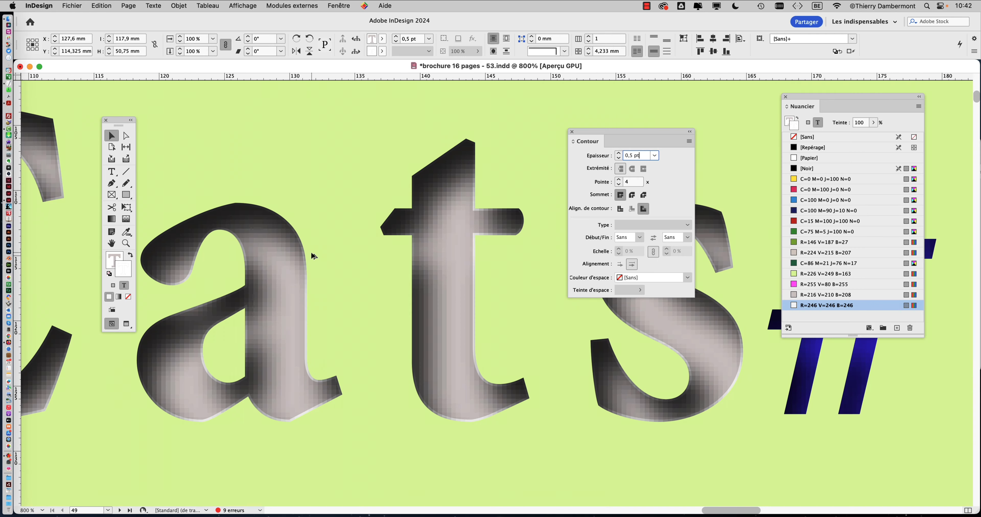
# Set the display performance to Affichage de qualité supérieure and inspect the Cats letters up close and as a whole.
pyautogui.click(241, 6)
pyautogui.moveTo(277, 173)
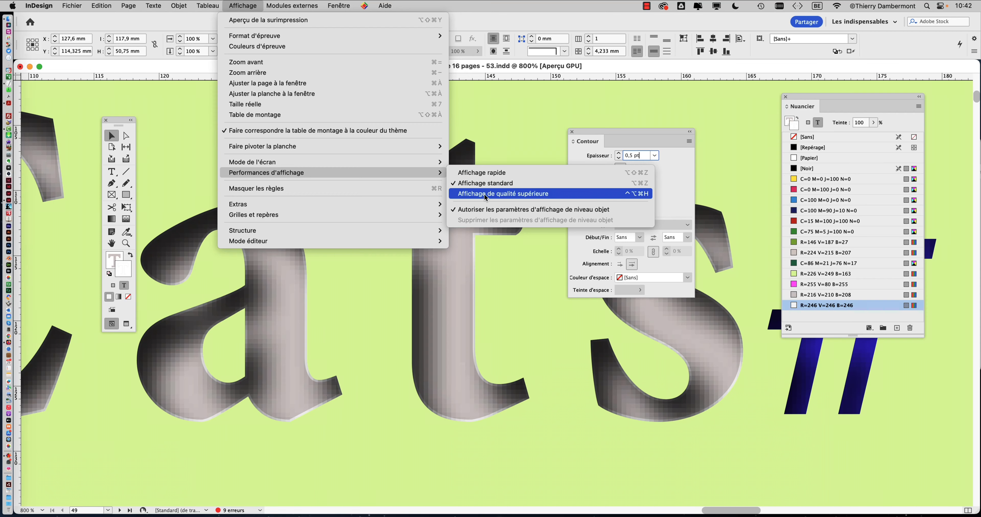
pyautogui.click(484, 195)
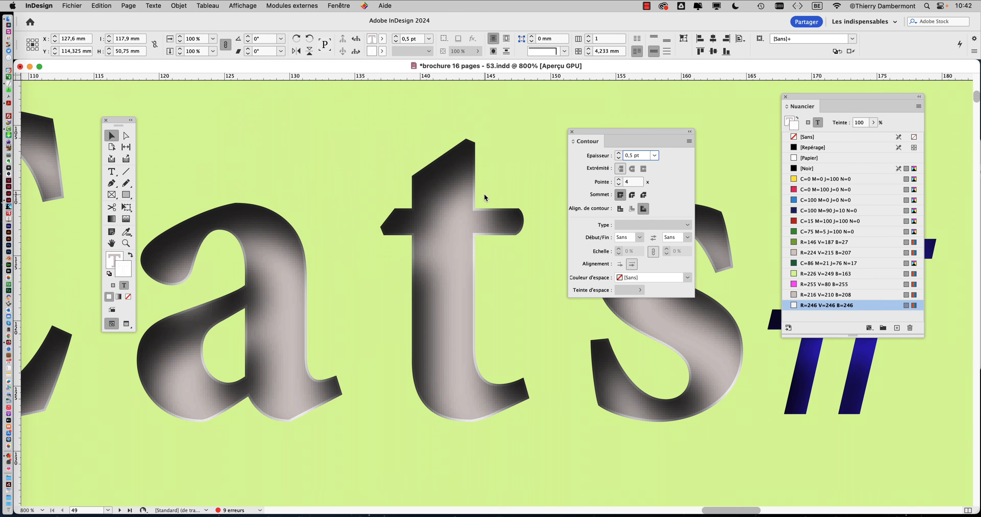
pyautogui.press('super+equal')
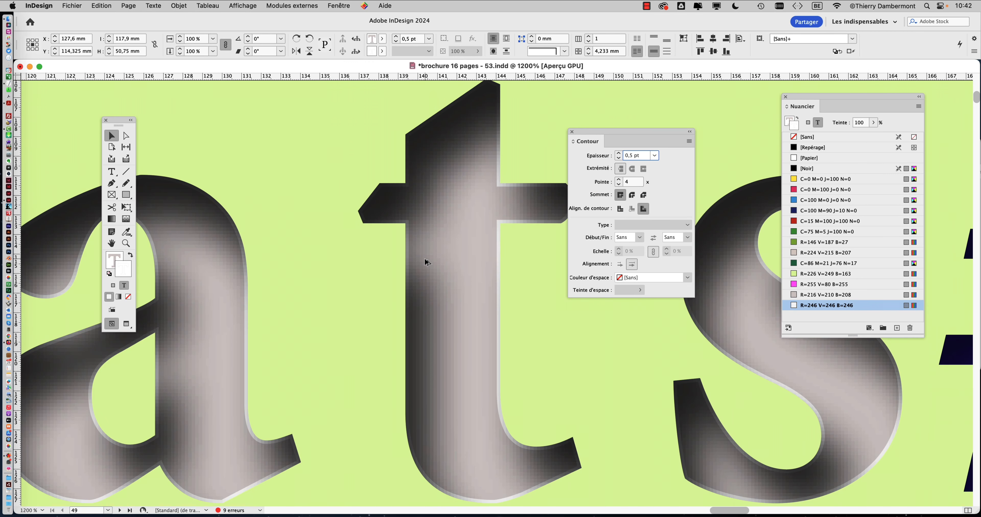
pyautogui.press('super+minus')
pyautogui.press('super+minus')
pyautogui.press('super+minus')
pyautogui.press('super+minus')
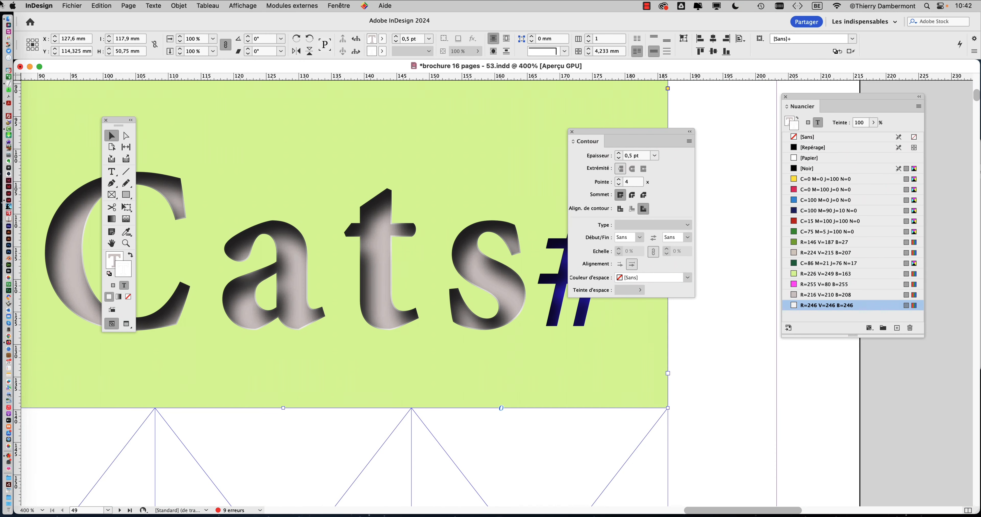
# Start saving the document as a new version, opening the version number in its file name for editing.
pyautogui.click(74, 5)
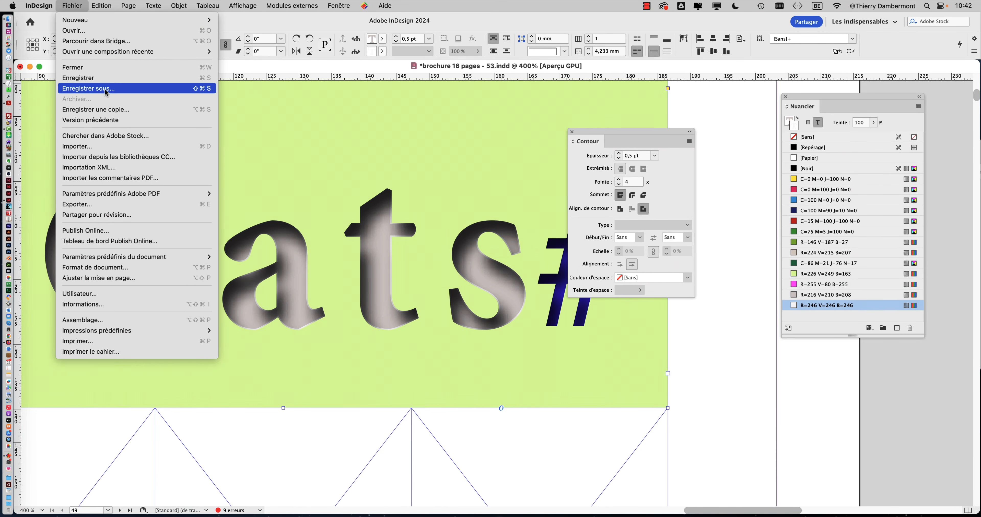
pyautogui.click(114, 90)
pyautogui.click(619, 91)
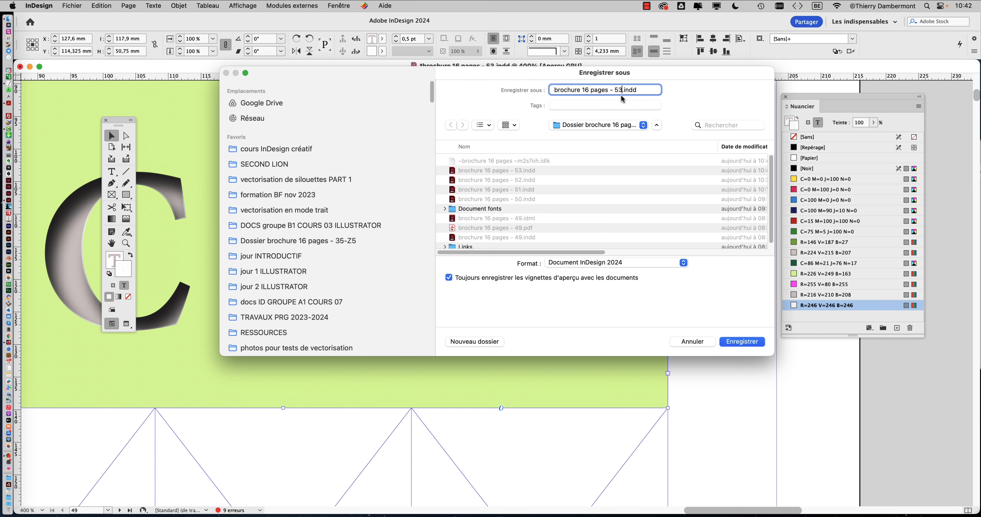